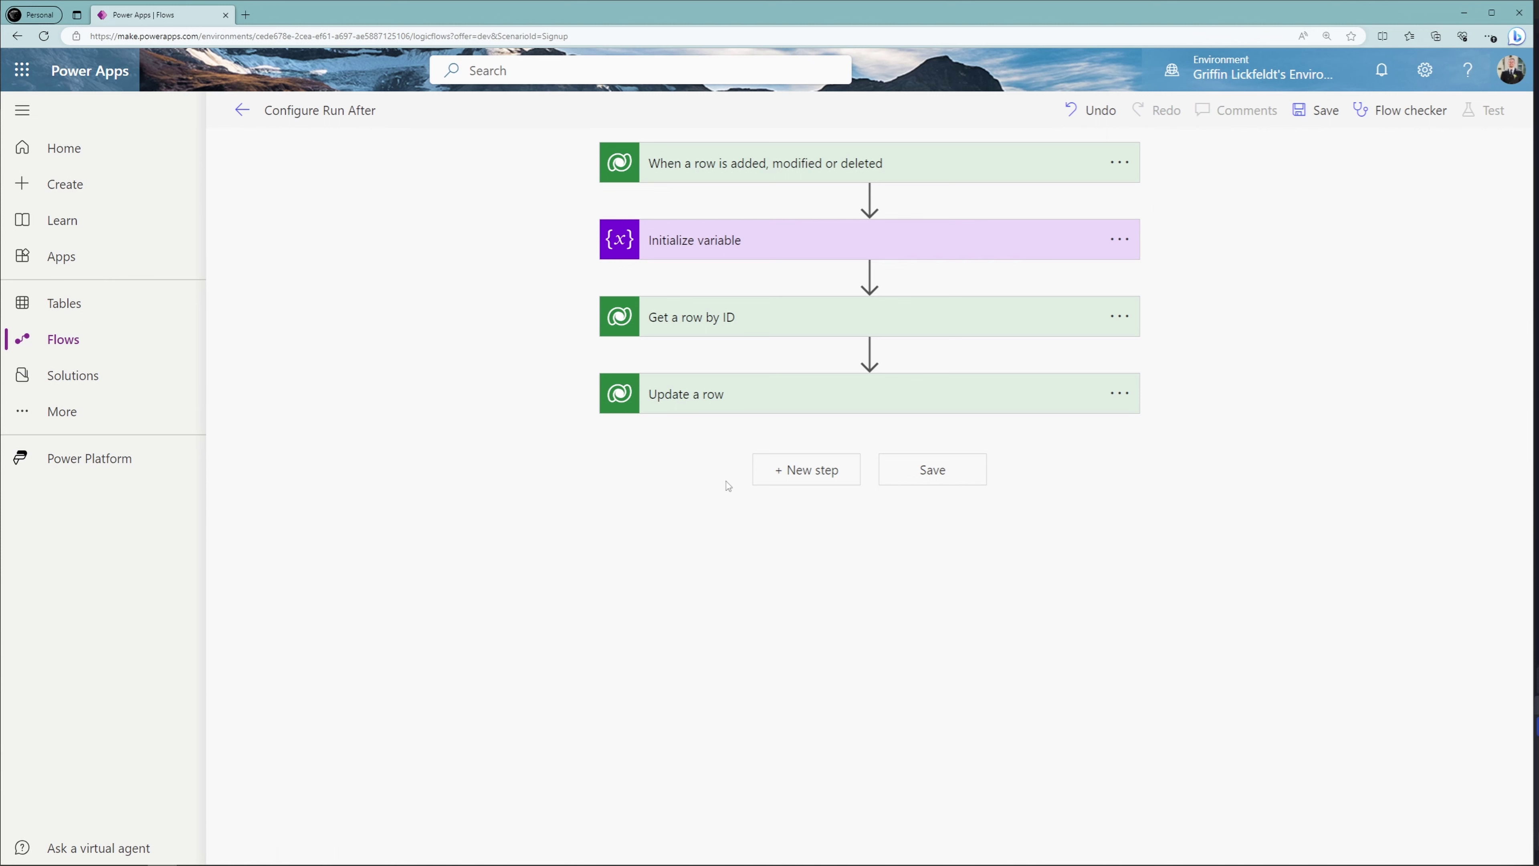
Step: Add a Mail 'Send an email notification (V3)' action after Update a row
left_click(767, 479)
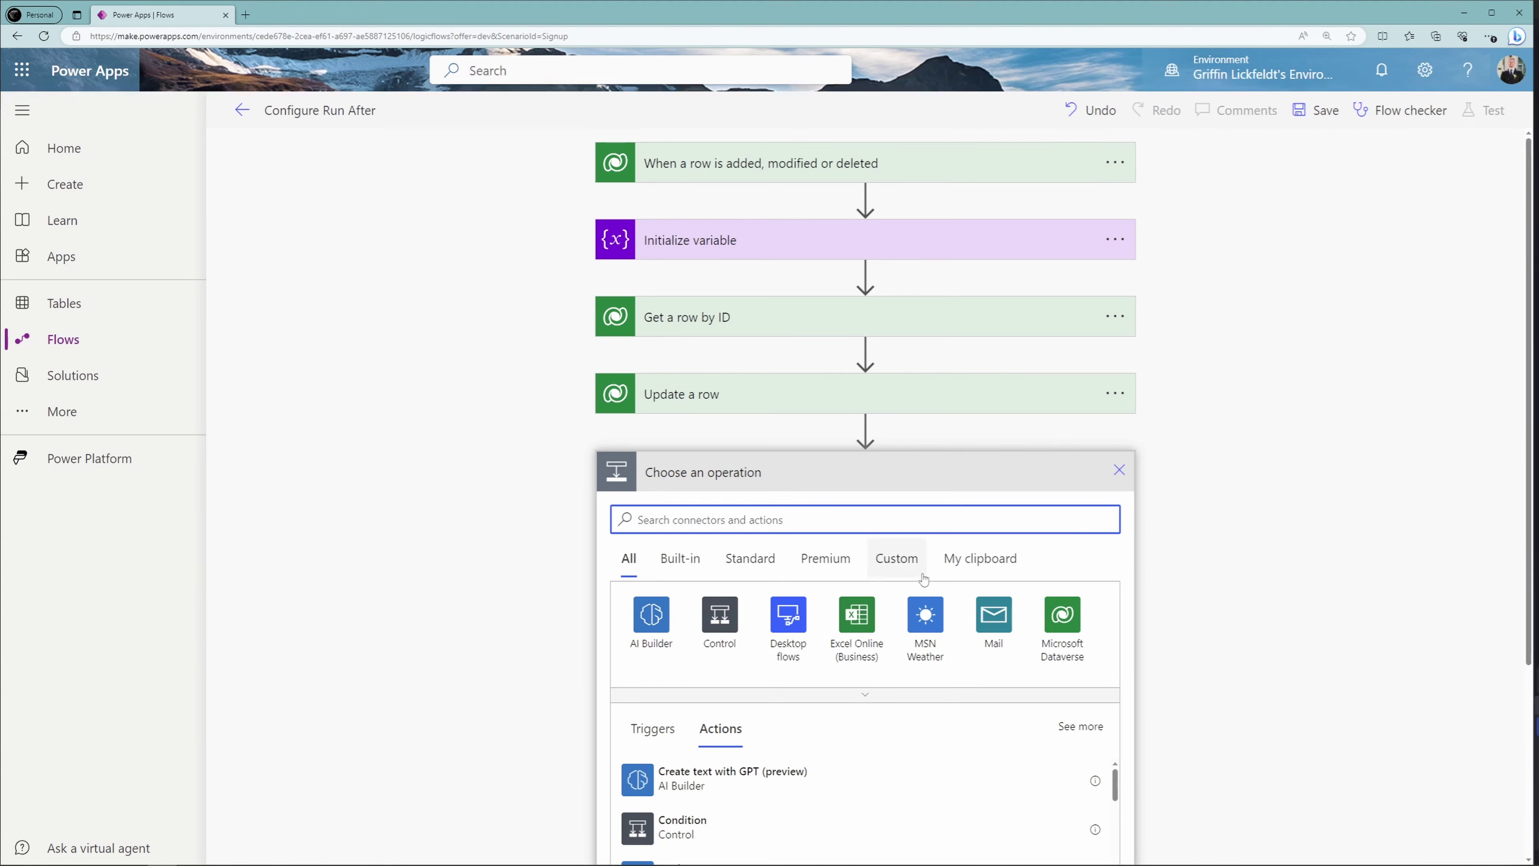
left_click(974, 621)
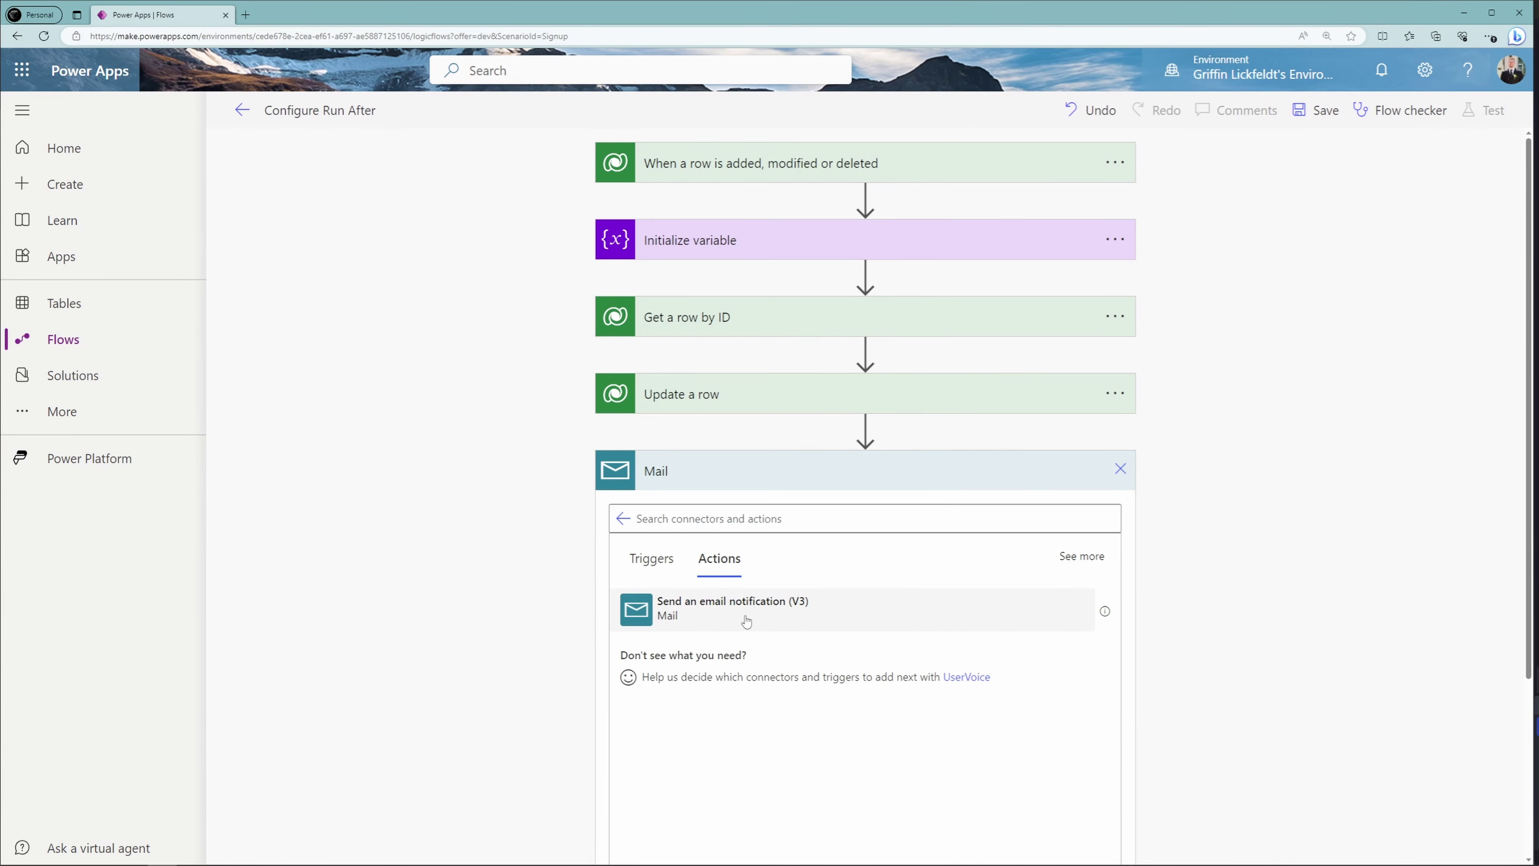
left_click(749, 606)
Step: Enter the recipient address, subject 'Your Flow failed', and body 'Hey, / Your Flow Failed. Please Fix this.'
left_click(779, 516)
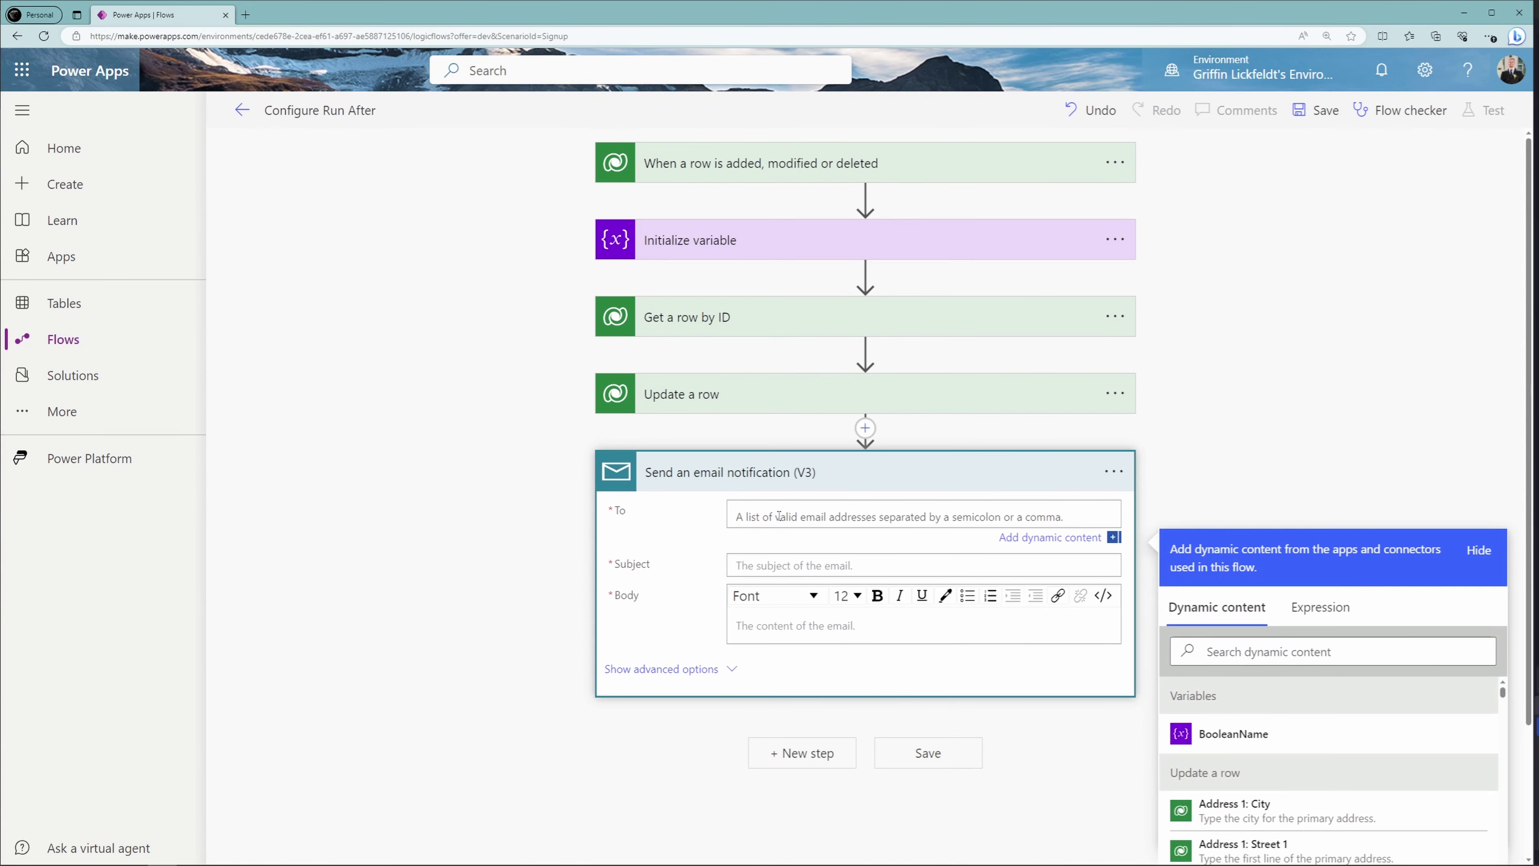
type("email@email.com")
left_click(788, 547)
type("Your Flow failed")
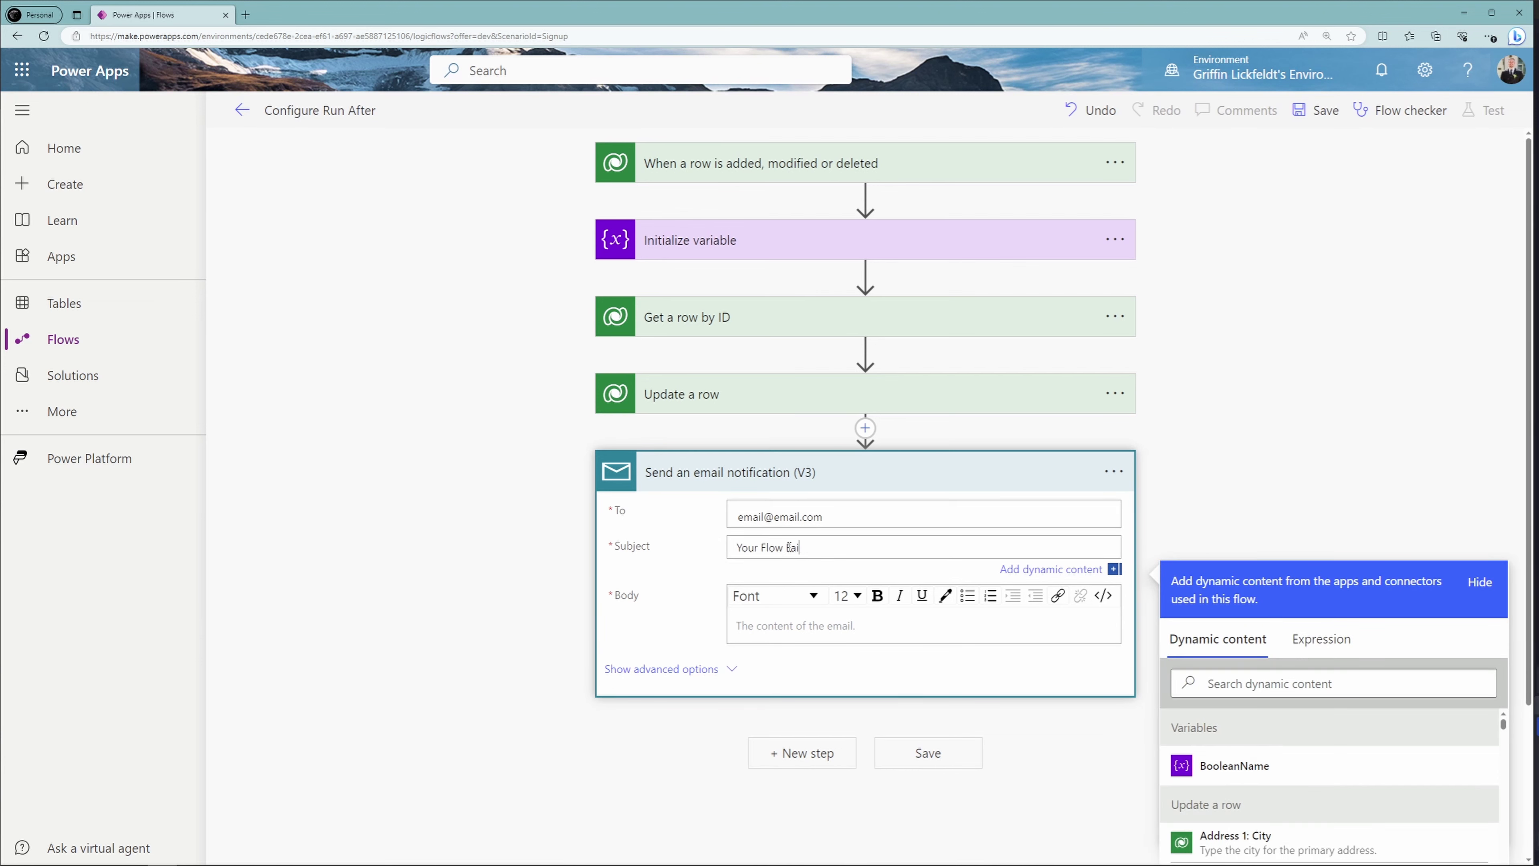
left_click(829, 628)
type("Hey,")
key("Return")
type("Your Flow Failed. Please Fix th")
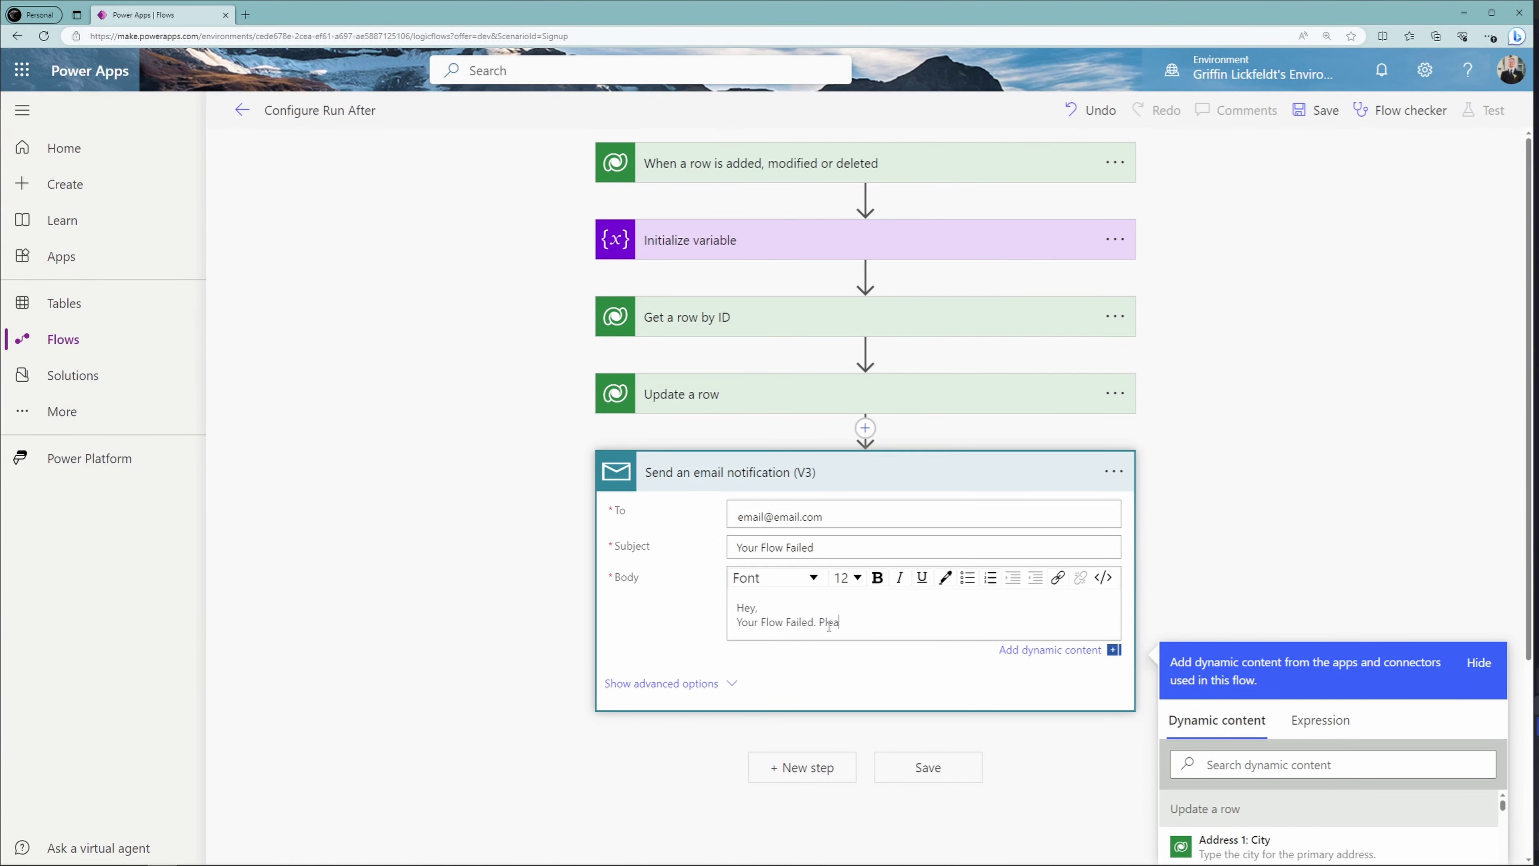
type("is.")
left_click(1155, 592)
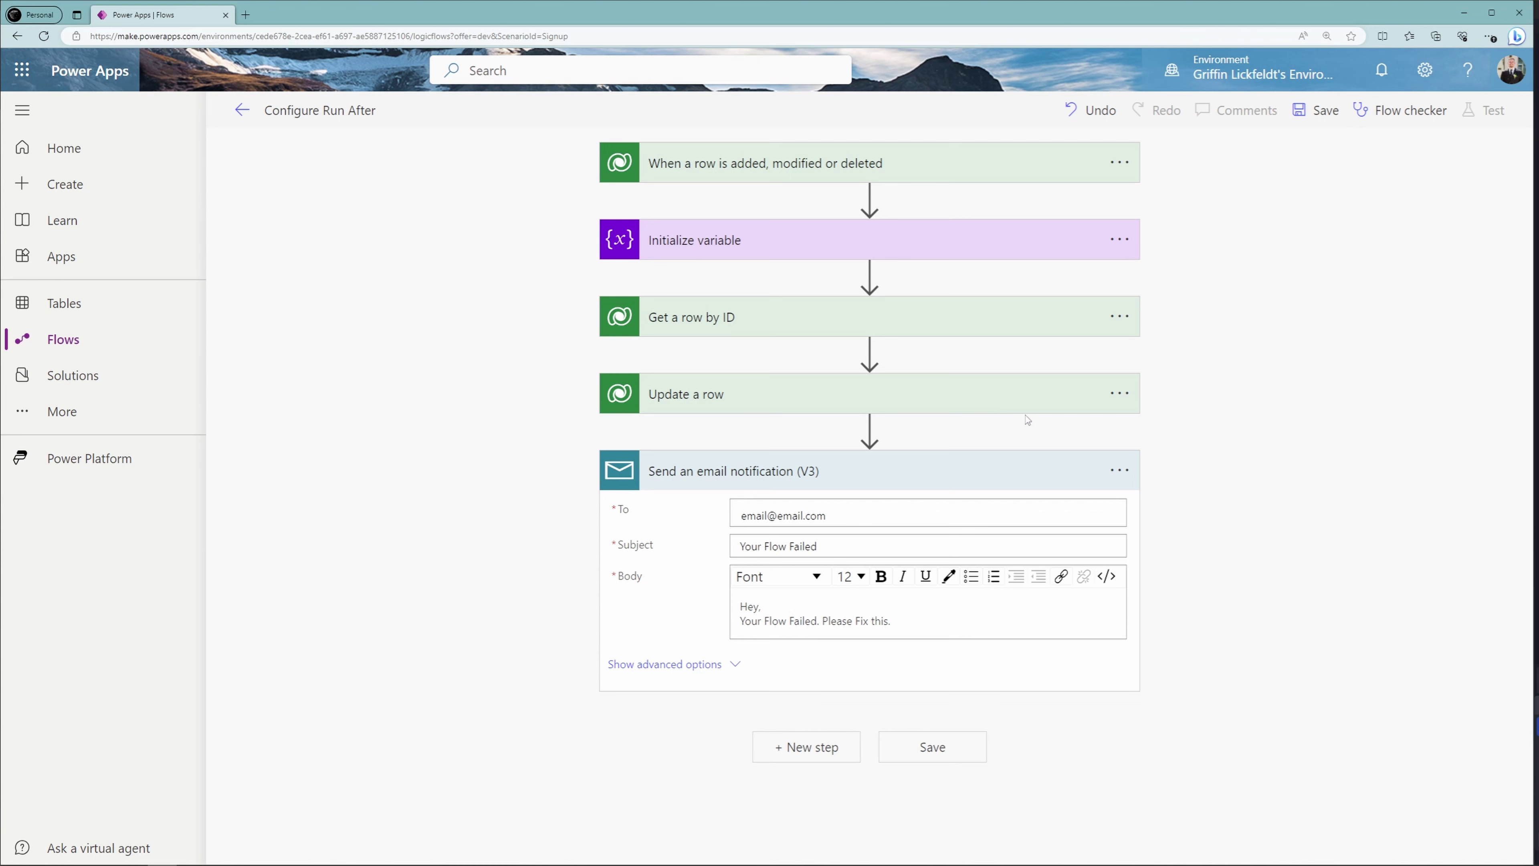
Step: Open Configure run after from the email step's options menu
left_click(1119, 471)
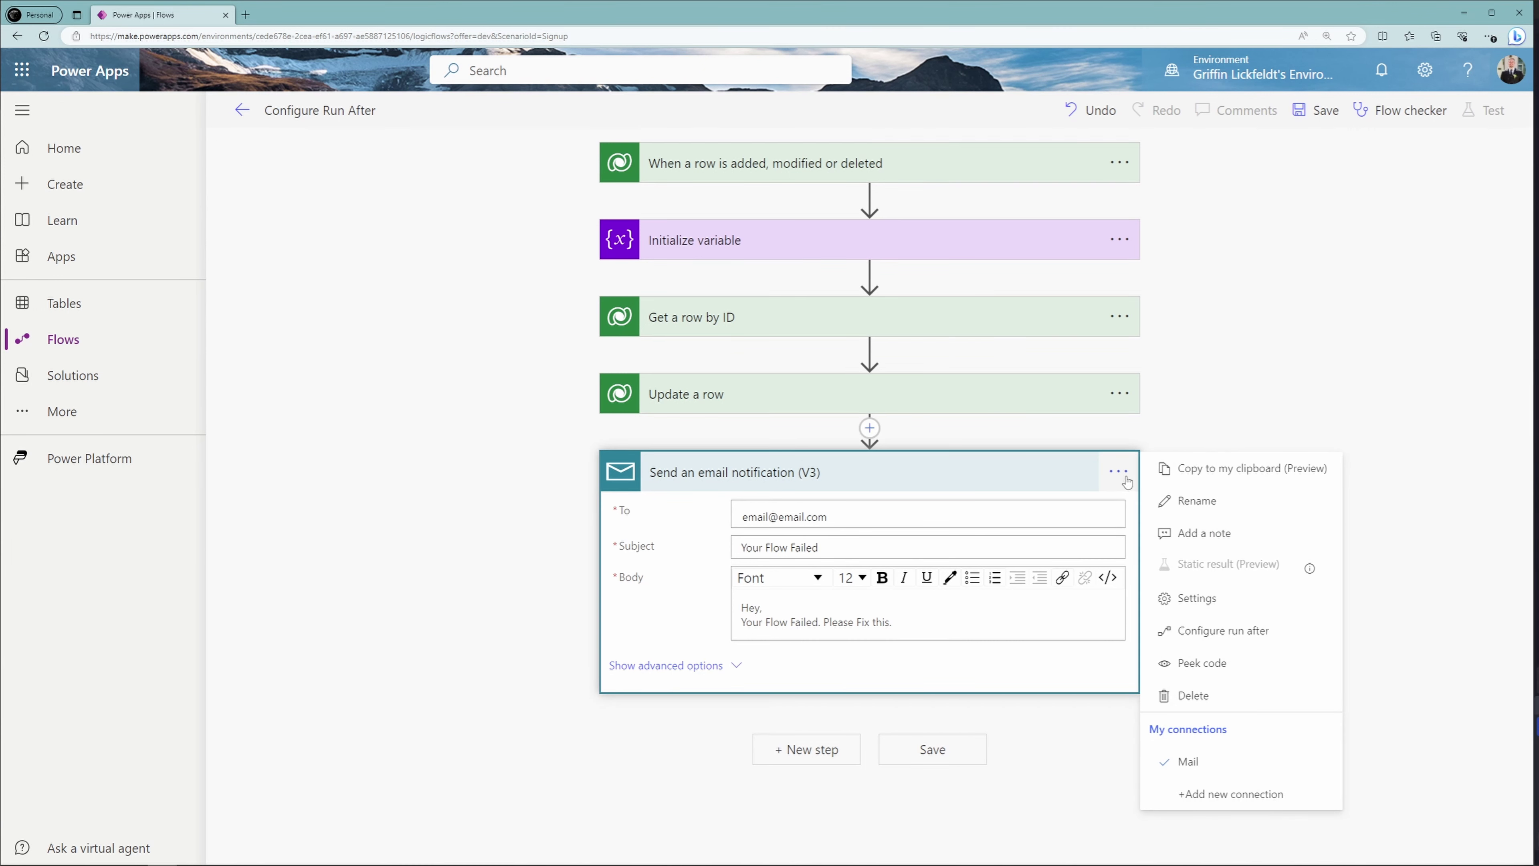
left_click(1173, 633)
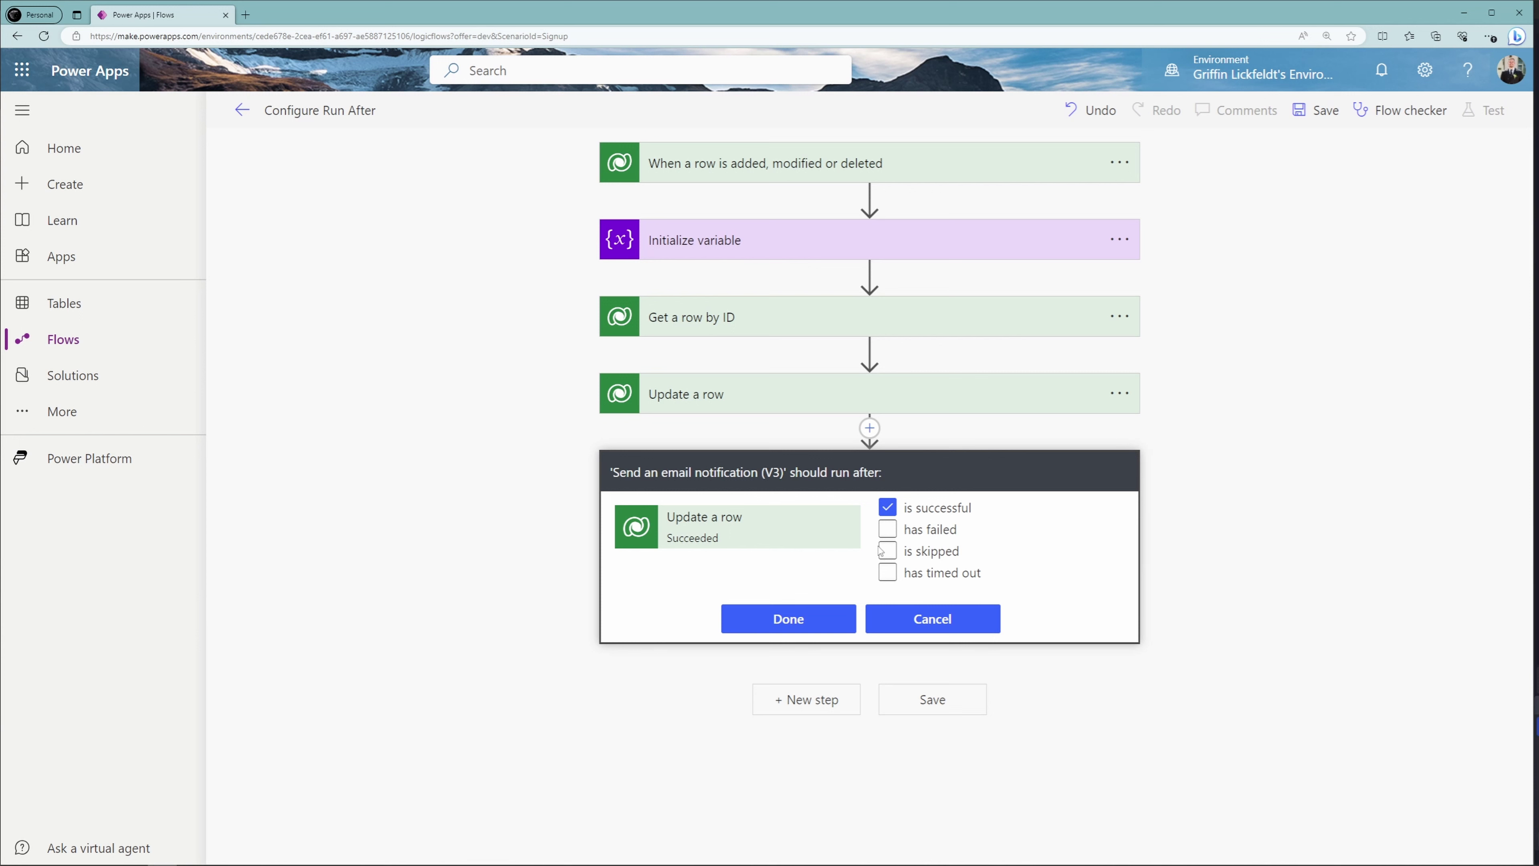
Step: Set the email step's run-after to 'has failed' only, unchecking 'is successful', and confirm
left_click(887, 531)
left_click(887, 551)
left_click(889, 572)
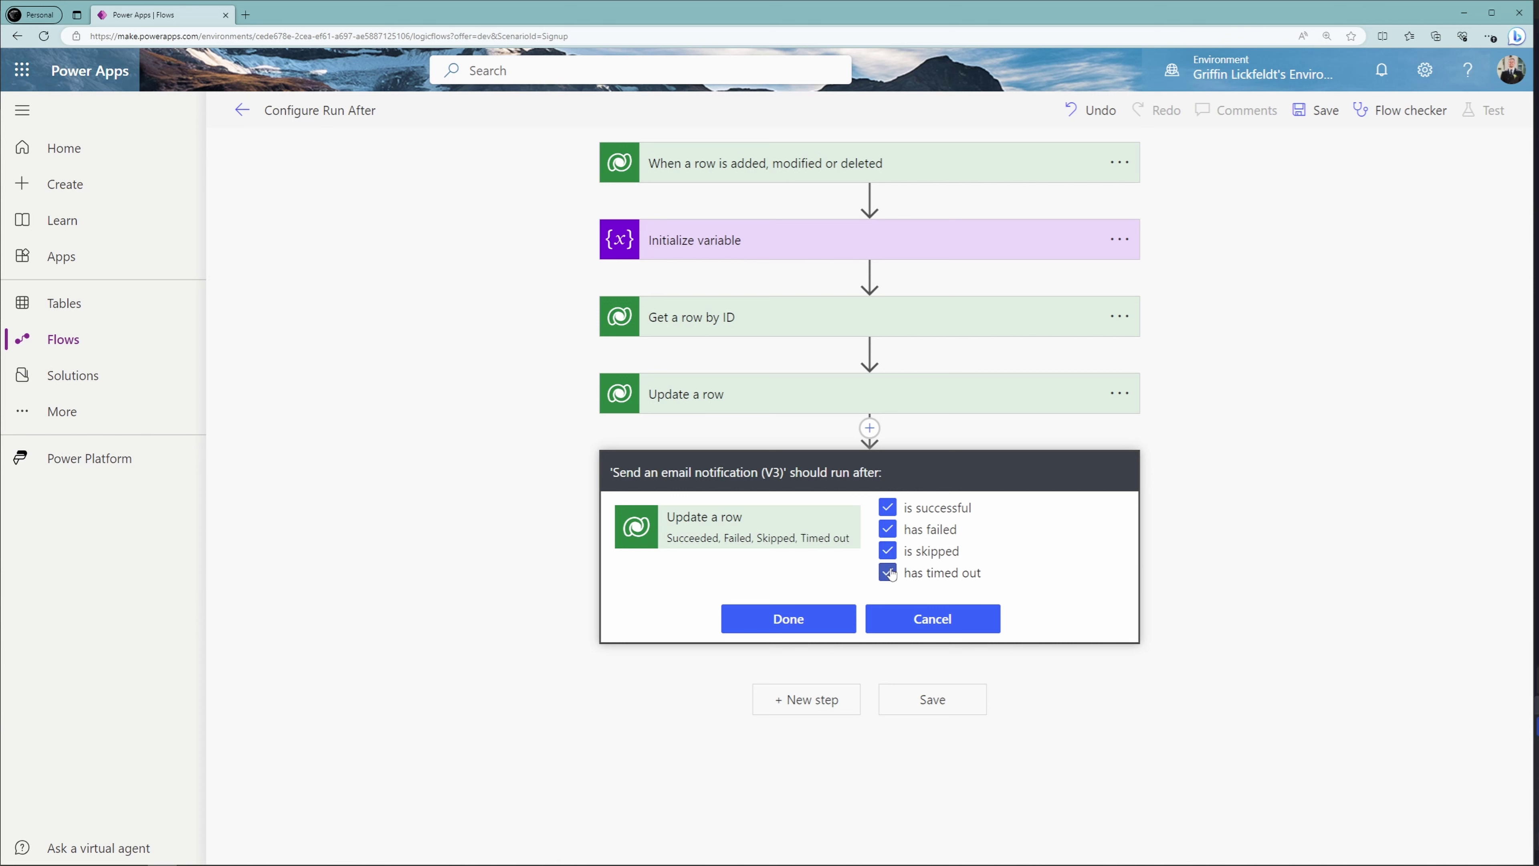
left_click(887, 507)
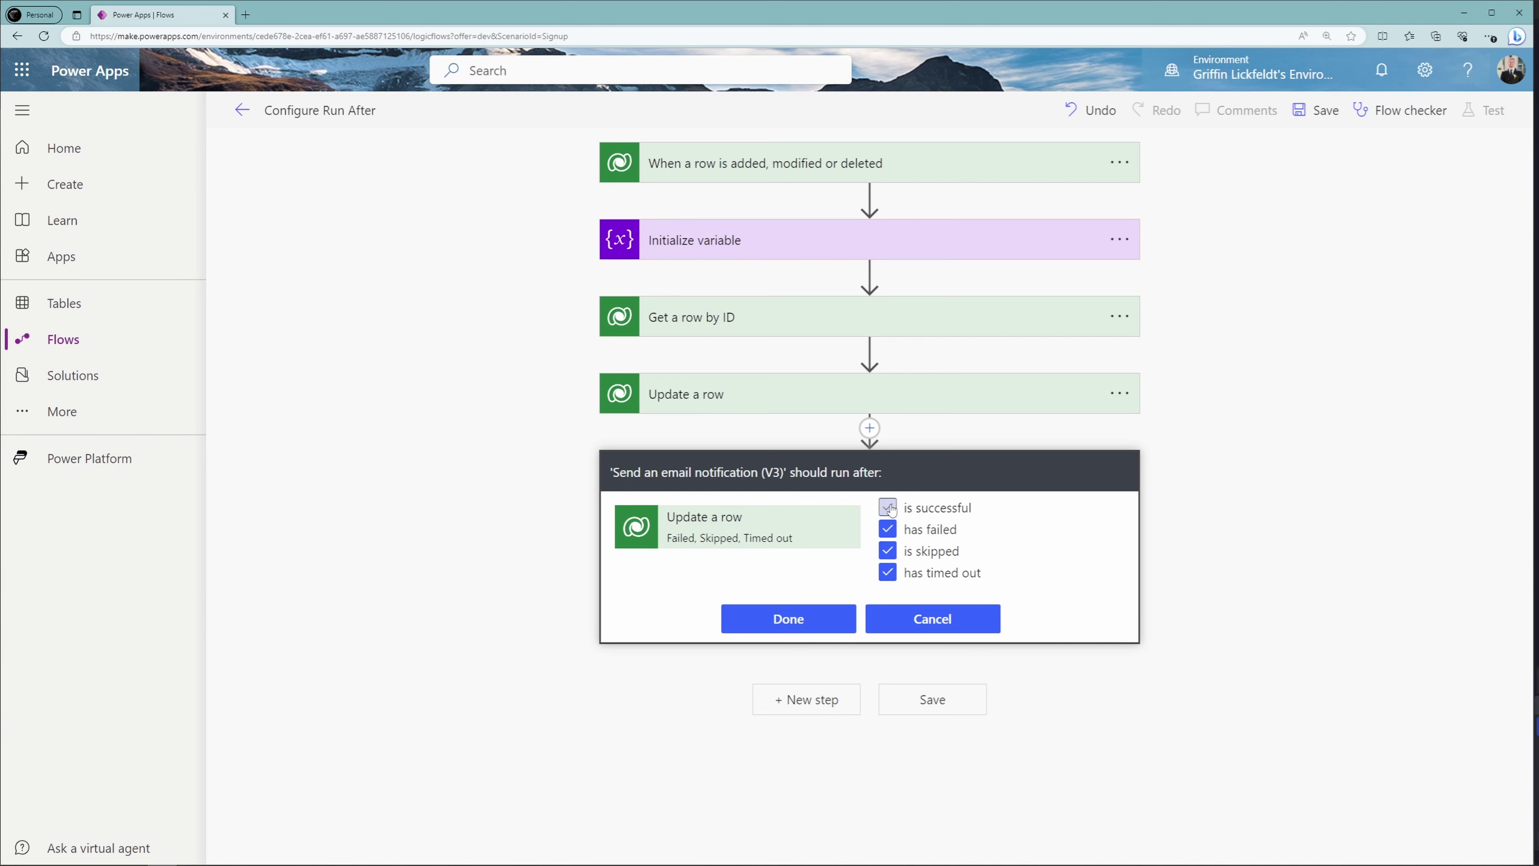
left_click(888, 531)
left_click(888, 550)
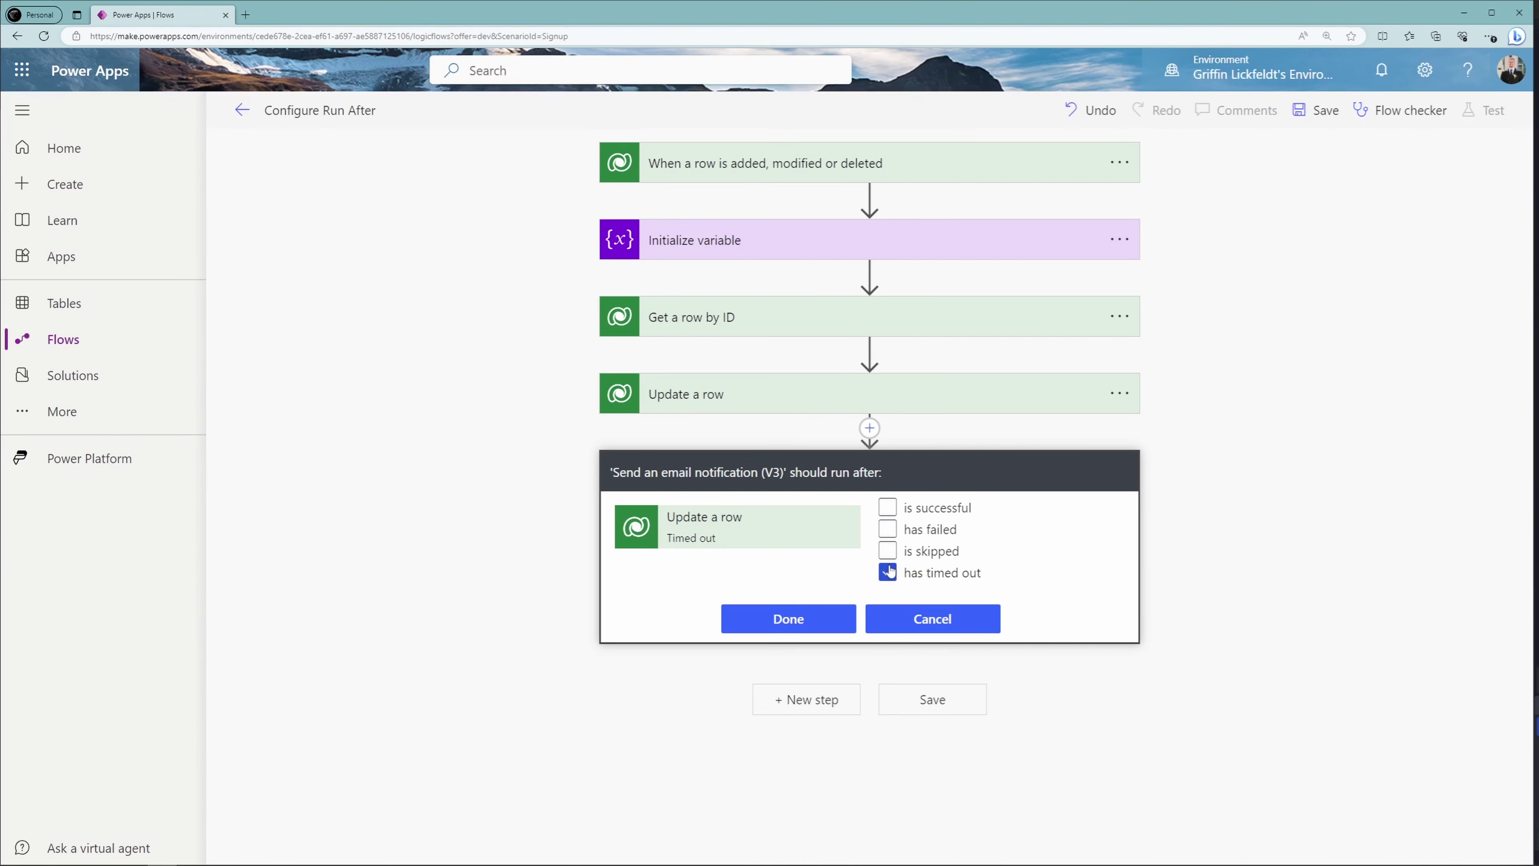
left_click(888, 572)
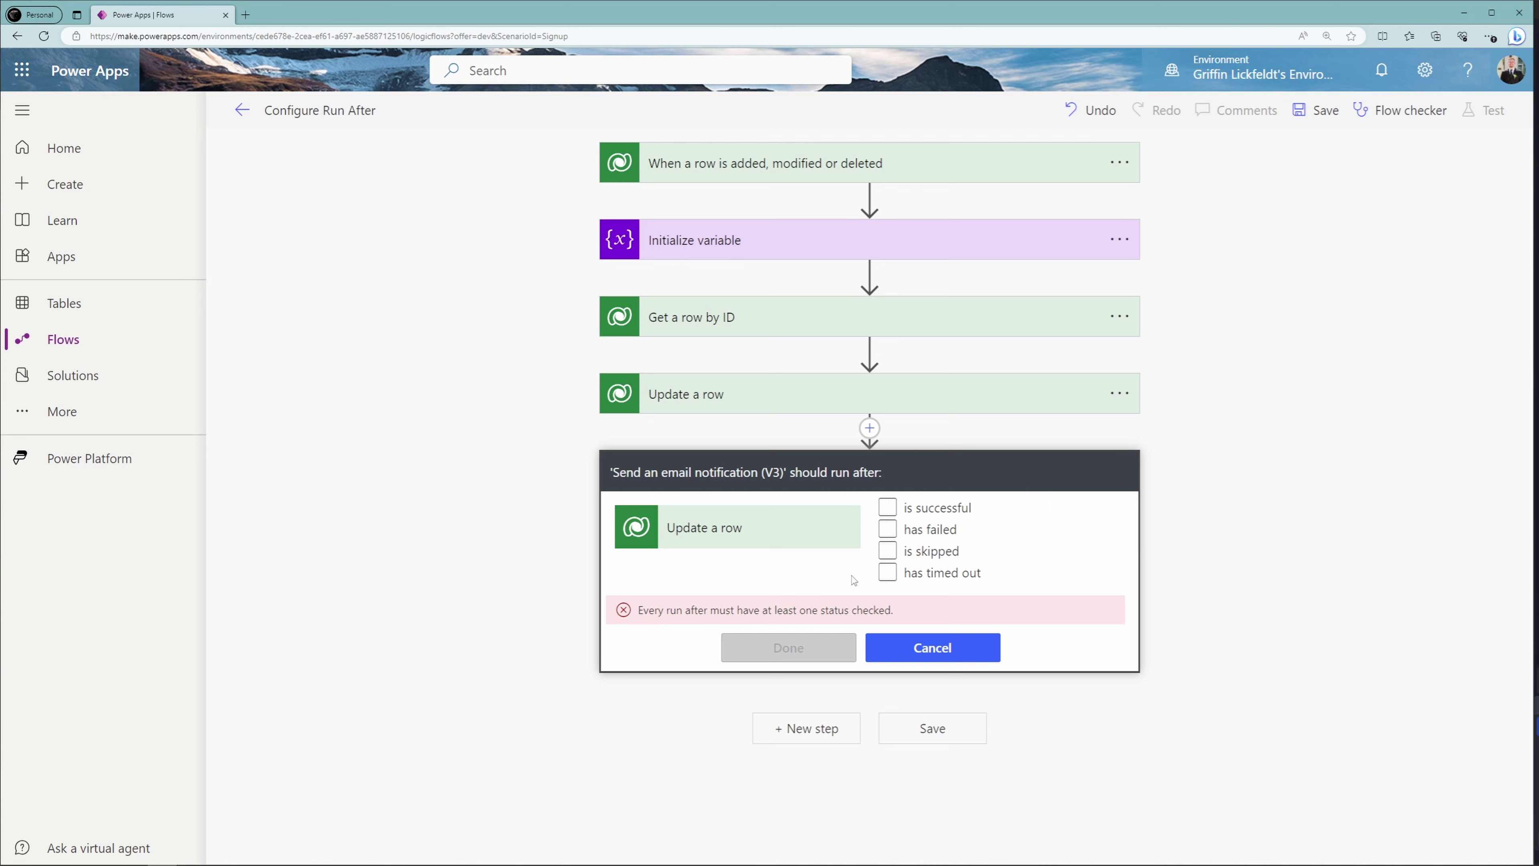
left_click(886, 529)
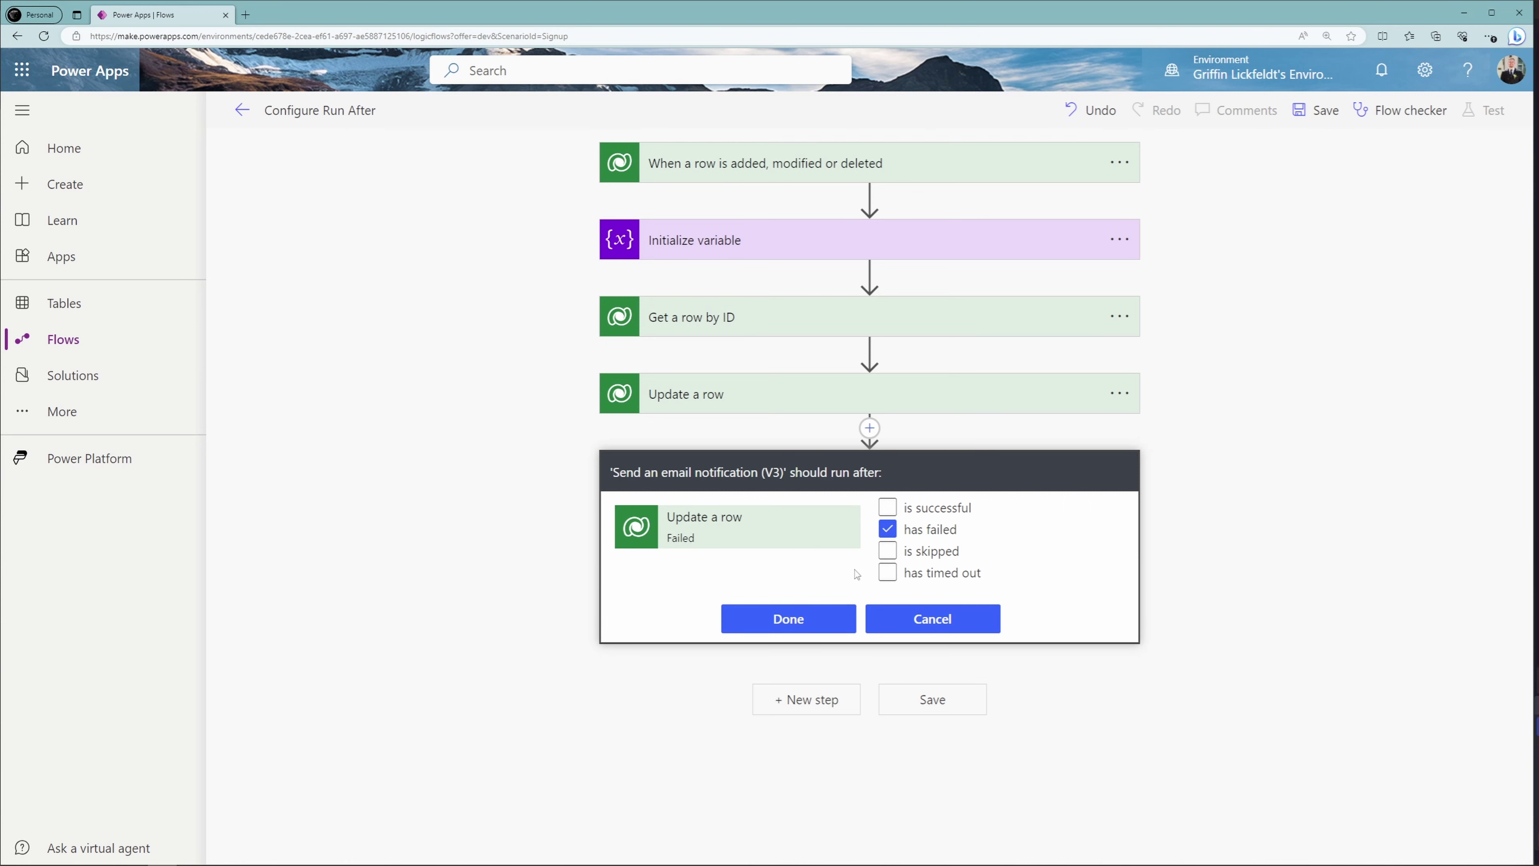
left_click(838, 619)
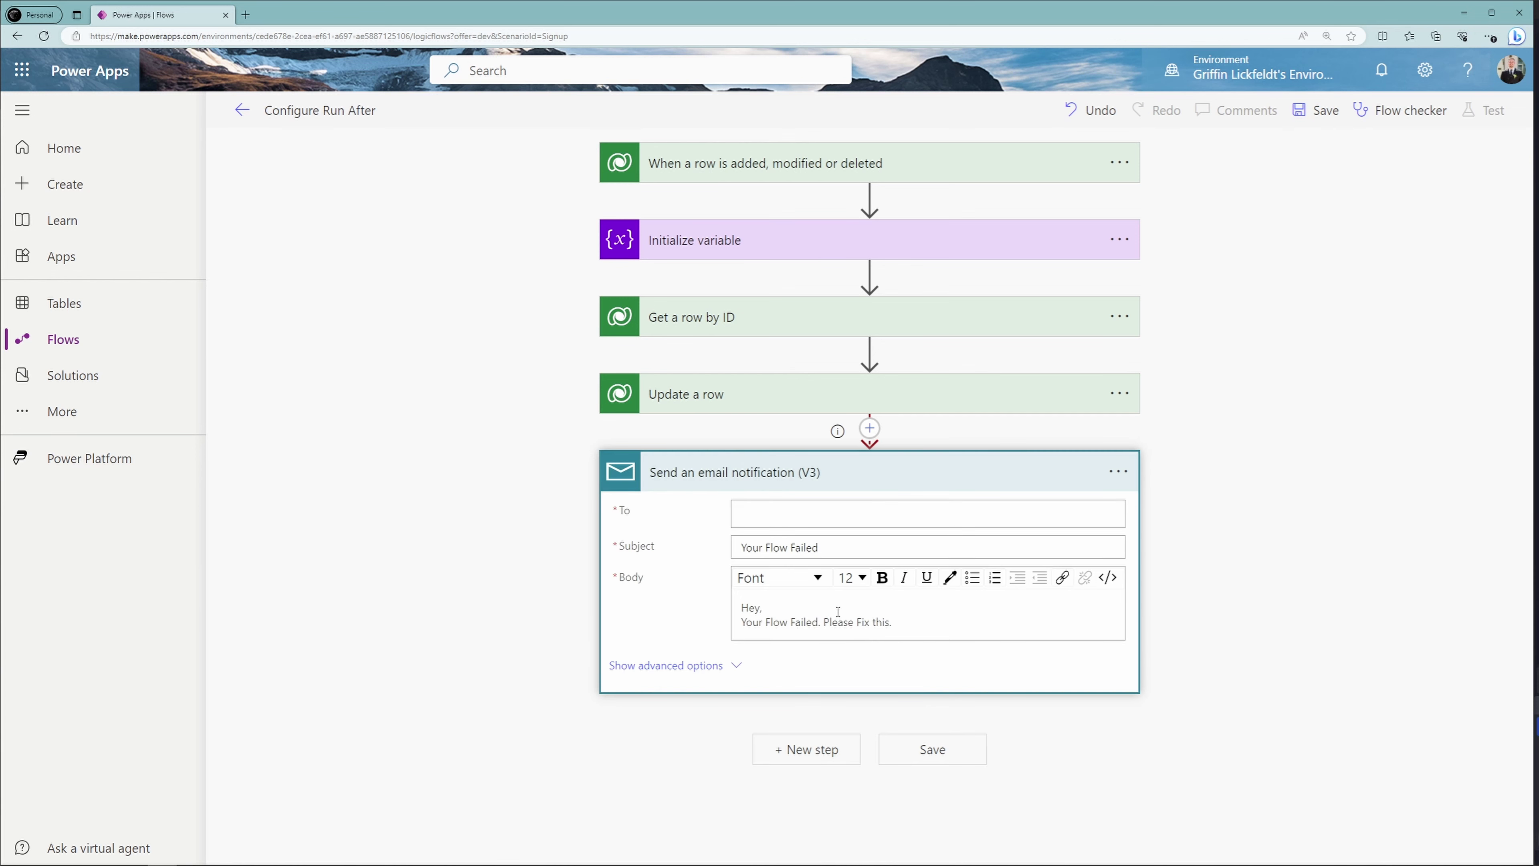
Step: Reopen the email step's run-after settings, toggle 'is skipped' and 'has failed', then close
left_click(1224, 483)
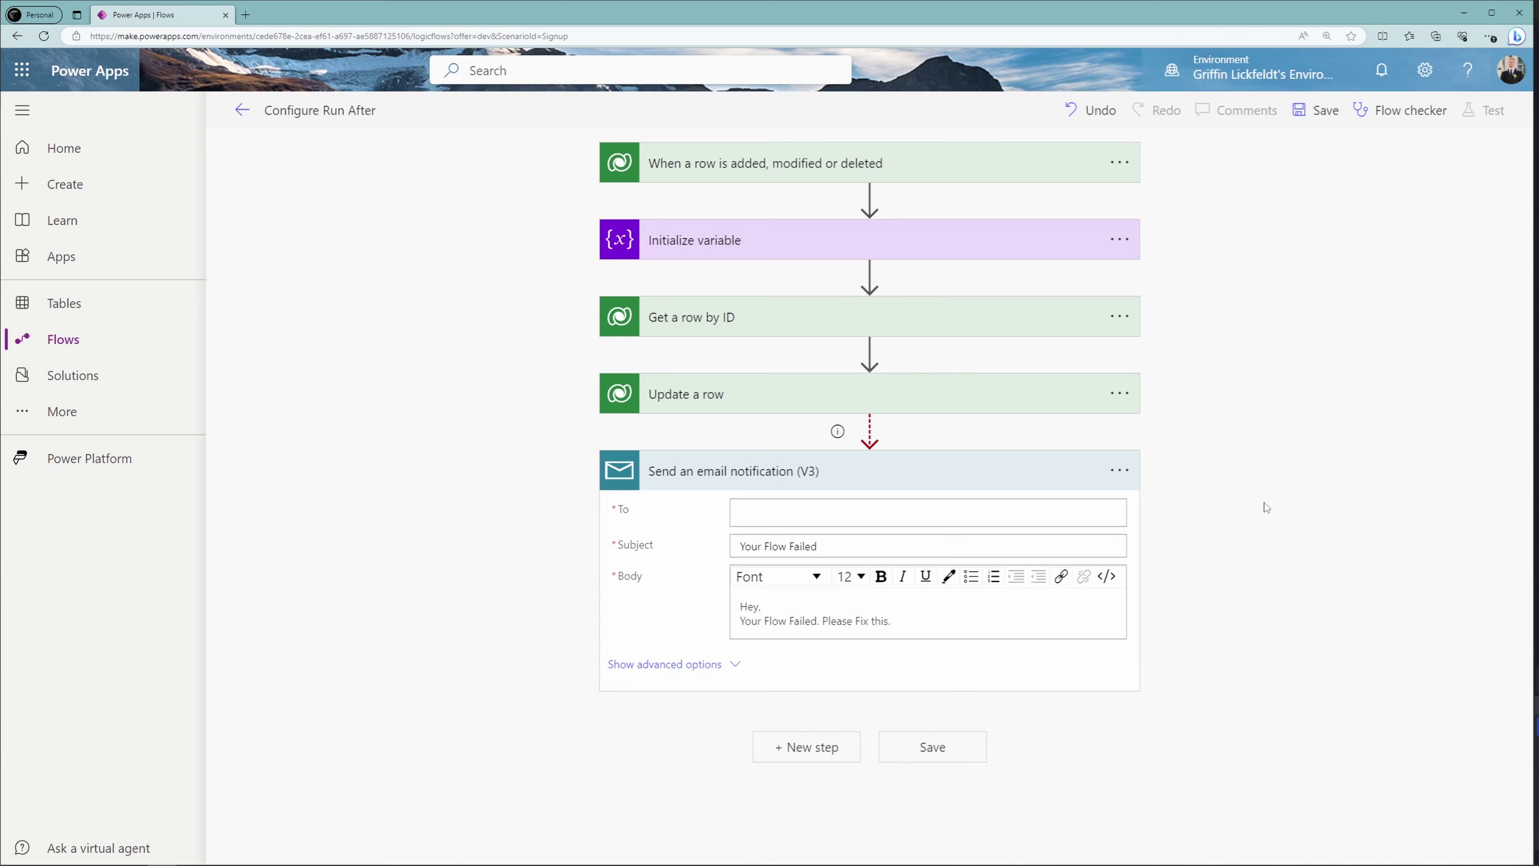
left_click(1134, 481)
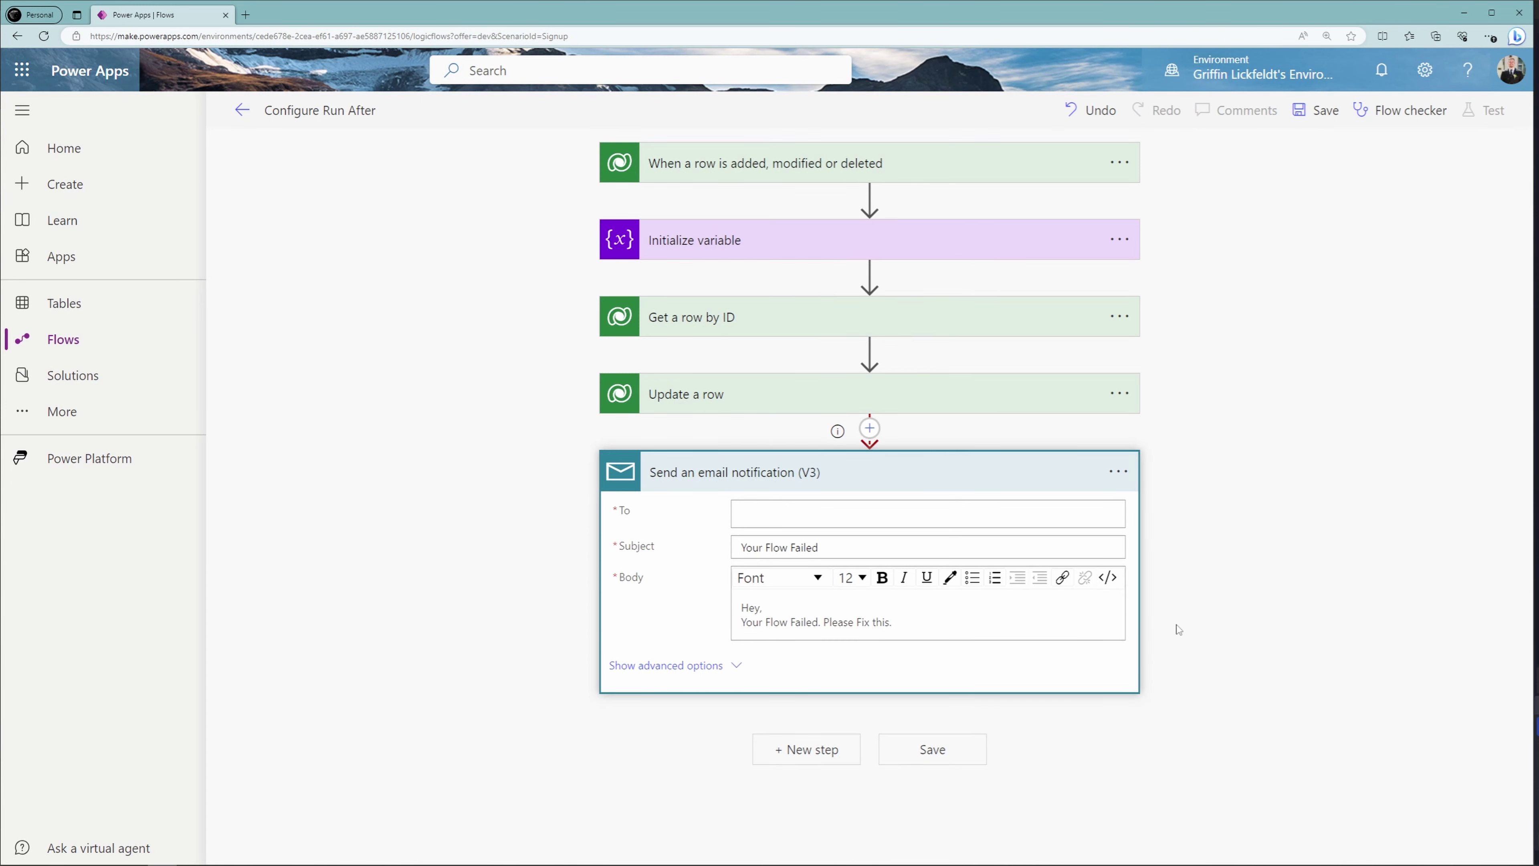
left_click(1184, 631)
left_click(888, 550)
left_click(888, 528)
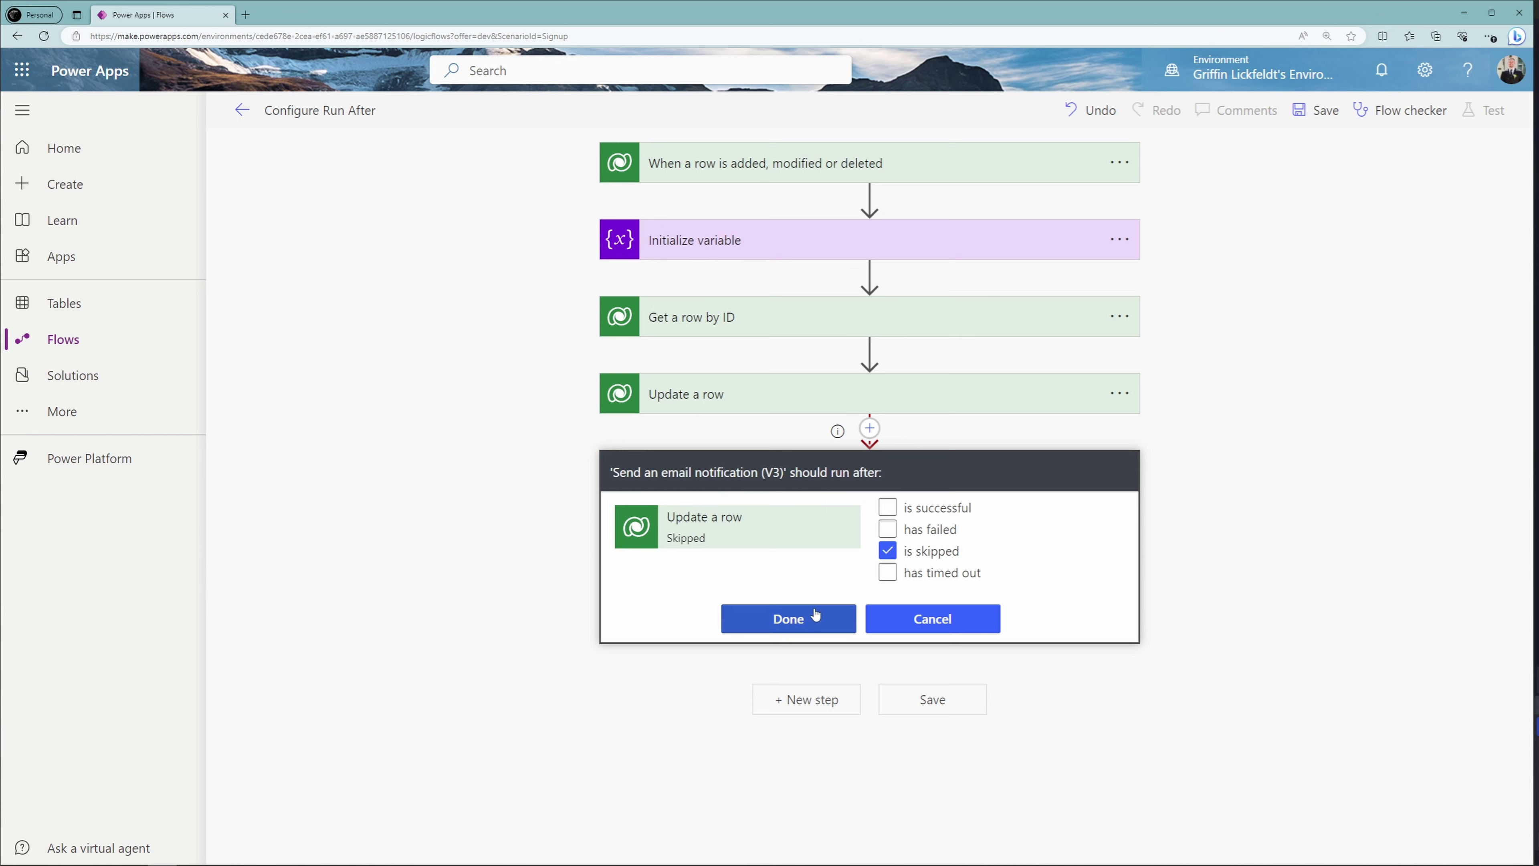
key("Return")
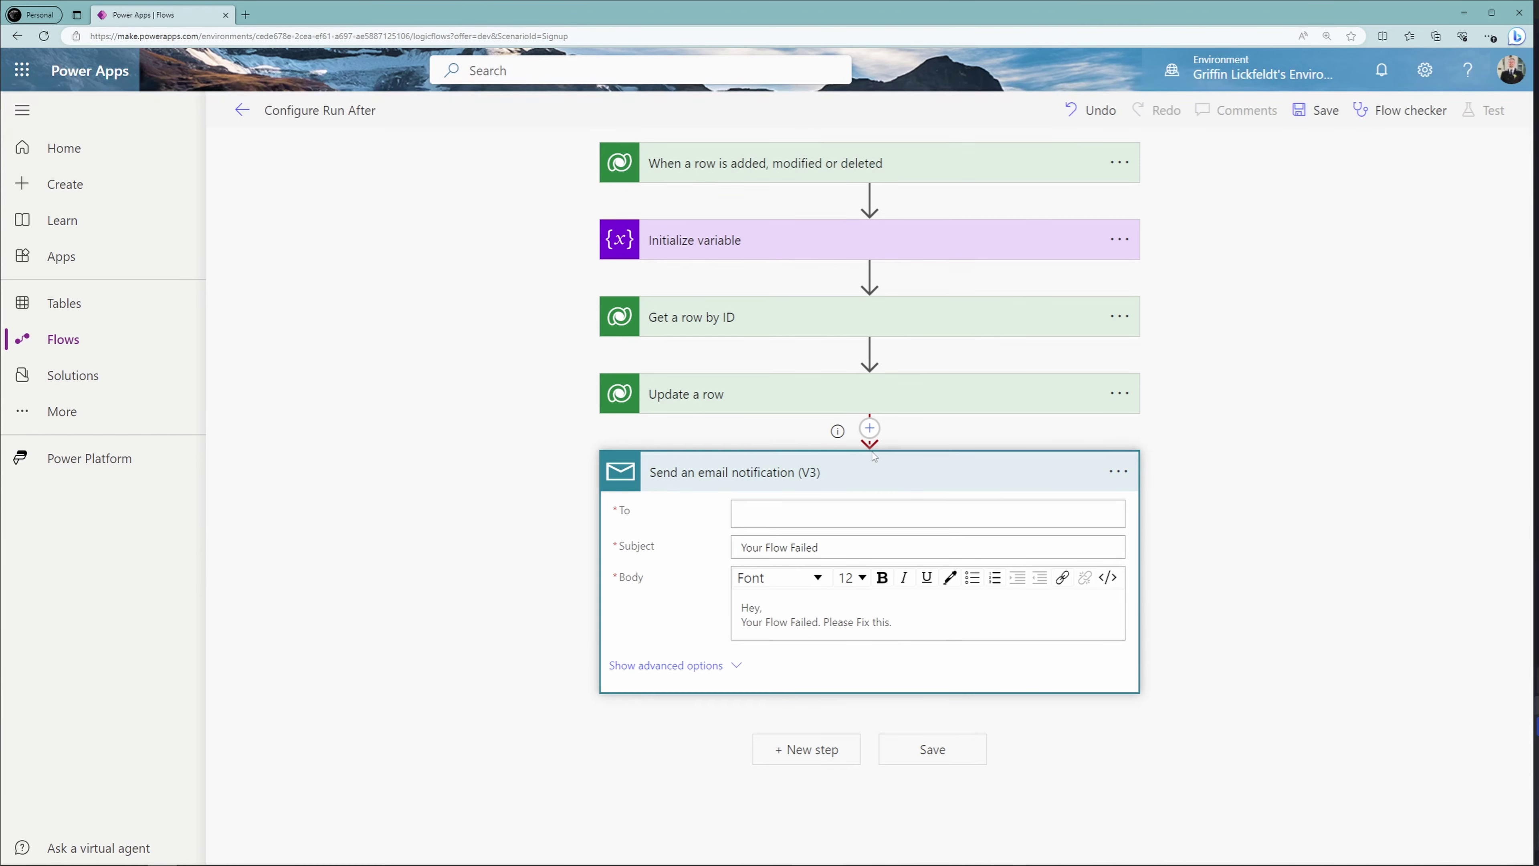
Step: Re-enable 'is successful' in the email step's run-after conditions and confirm
left_click(1117, 471)
left_click(1185, 629)
left_click(888, 507)
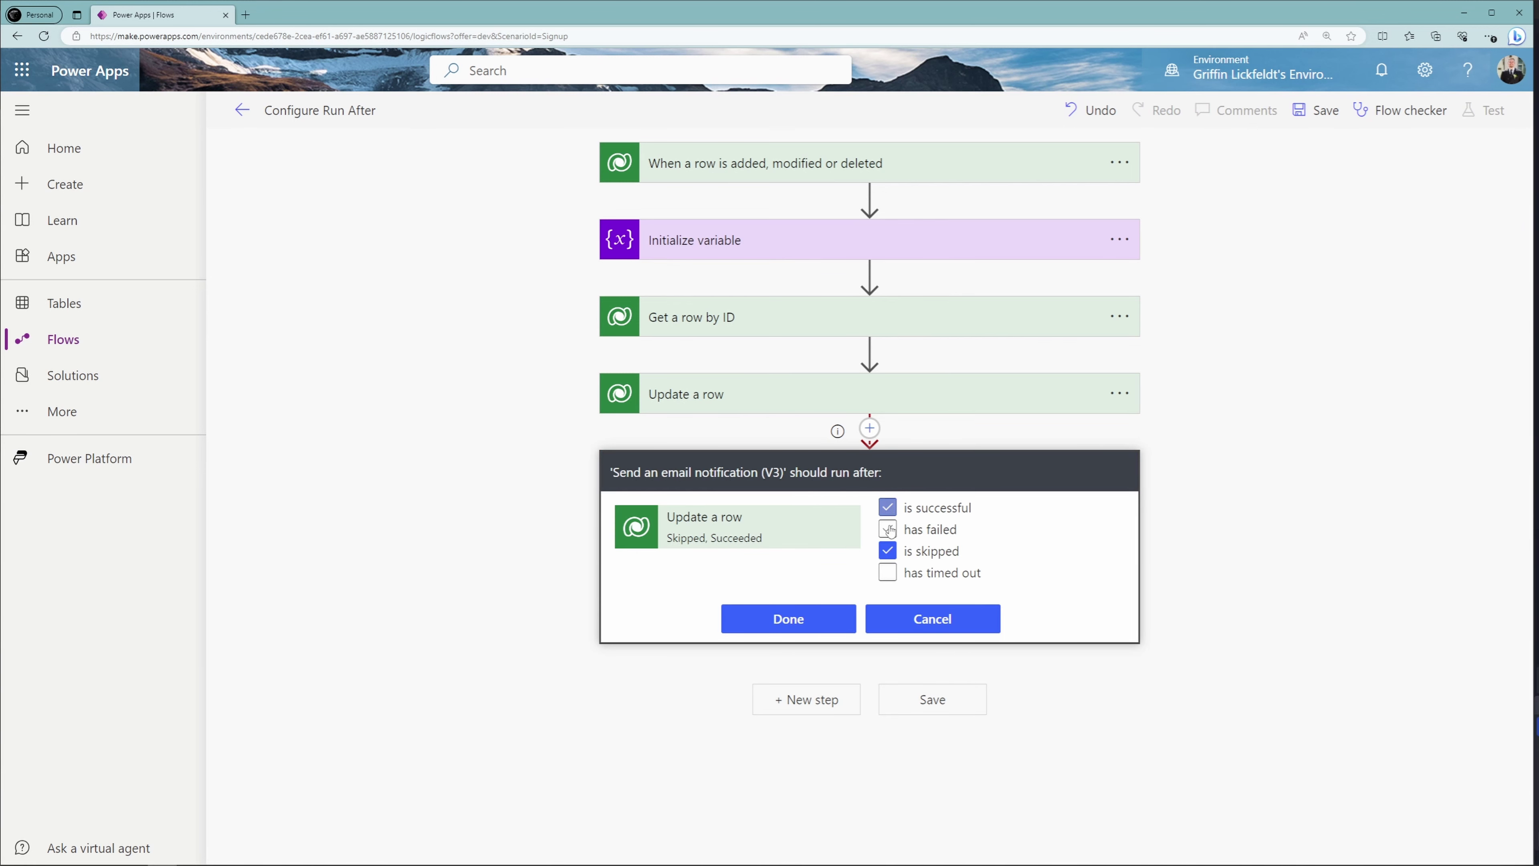
left_click(829, 621)
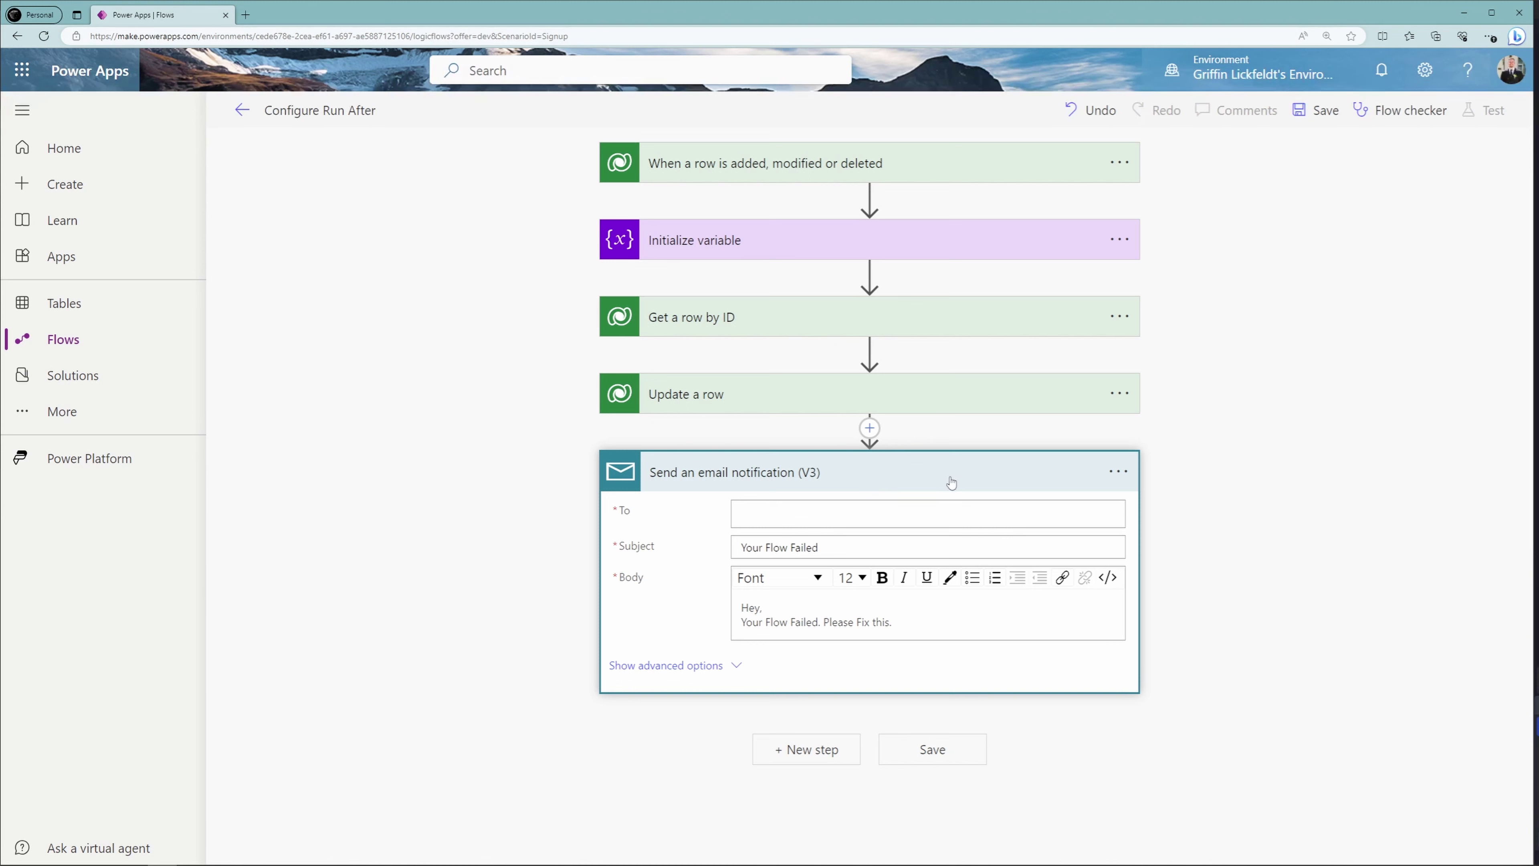
Step: Reset the email step's run-after to 'has failed' only, clearing 'is successful'
left_click(1115, 479)
left_click(1175, 631)
left_click(887, 528)
left_click(887, 506)
left_click(821, 625)
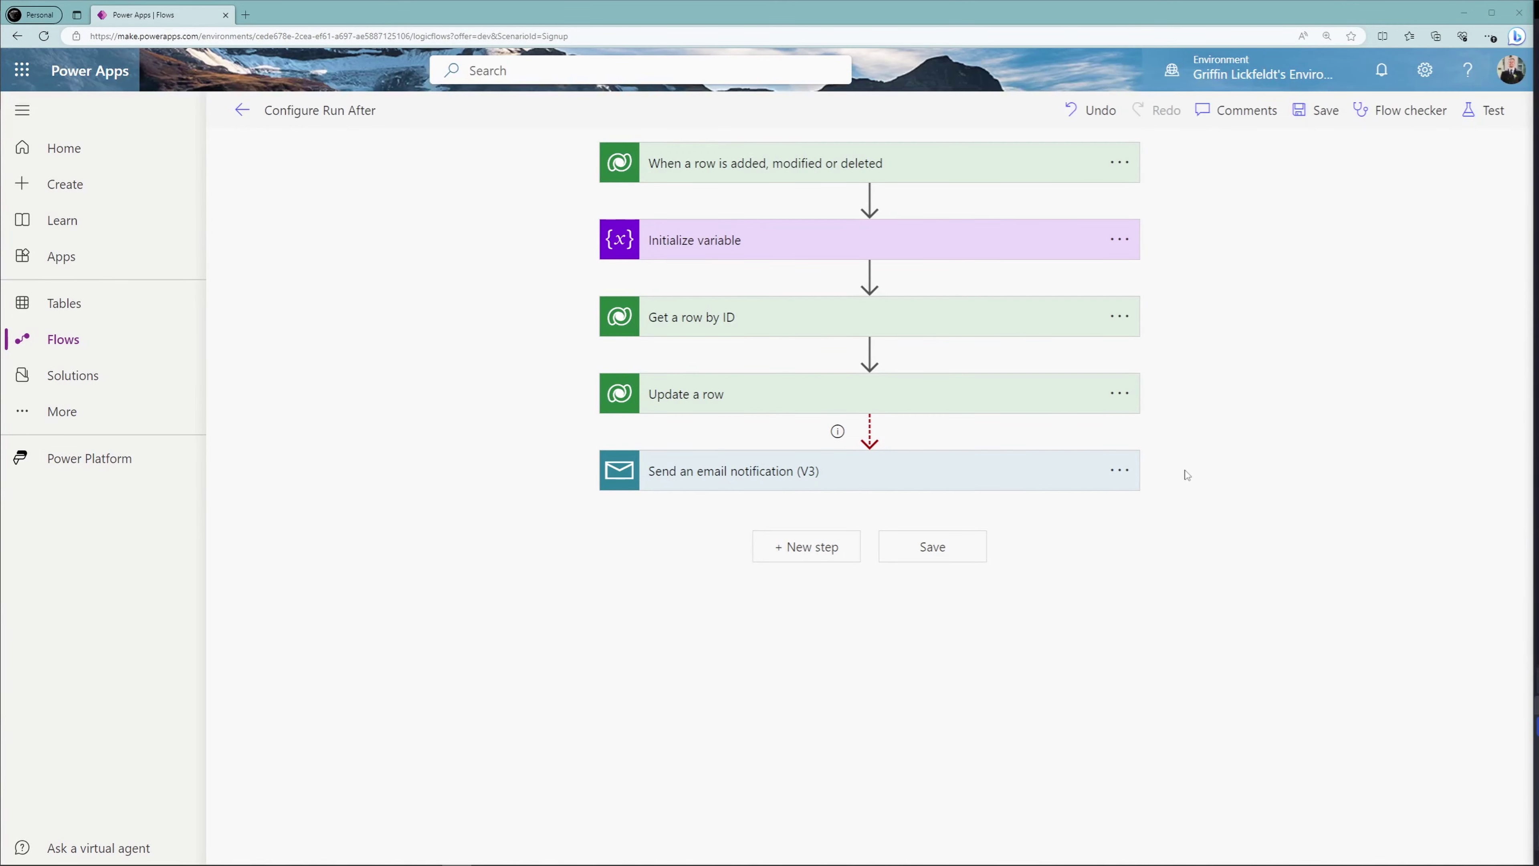
left_click(1136, 328)
left_click(1197, 509)
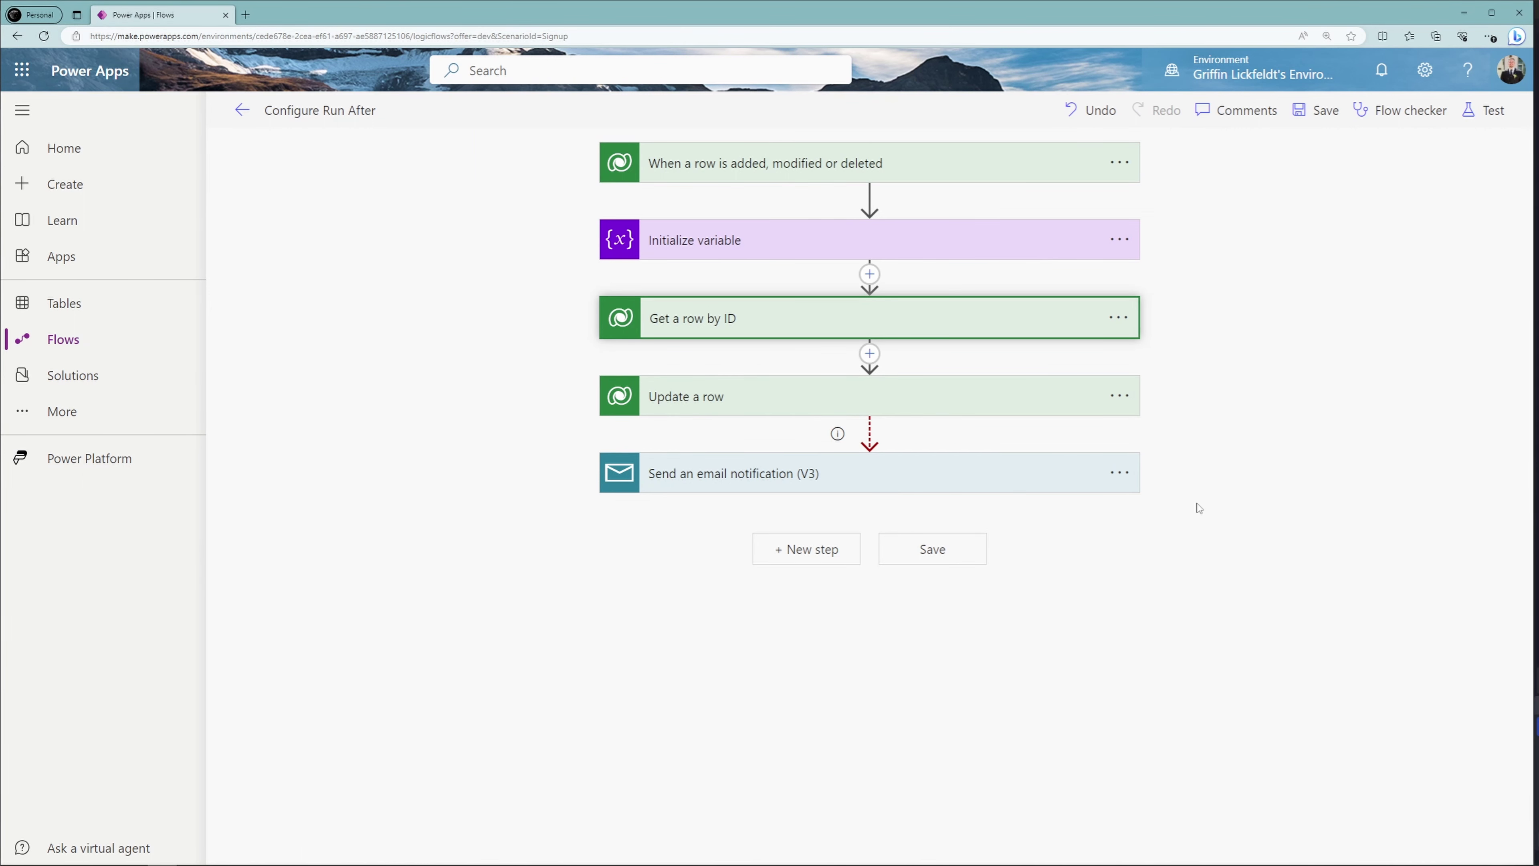
left_click(912, 381)
left_click(887, 353)
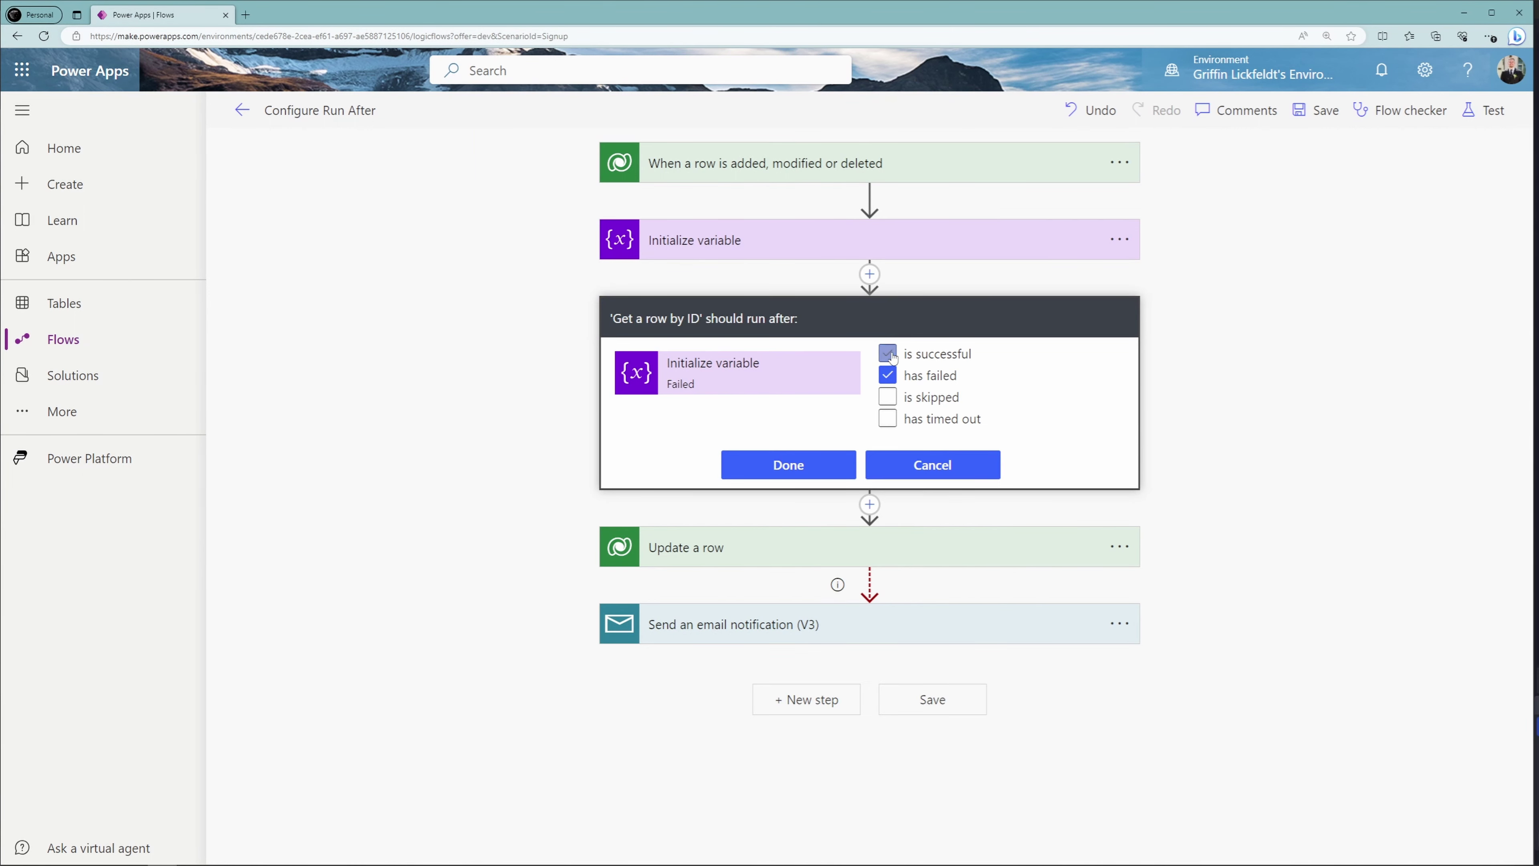
left_click(888, 397)
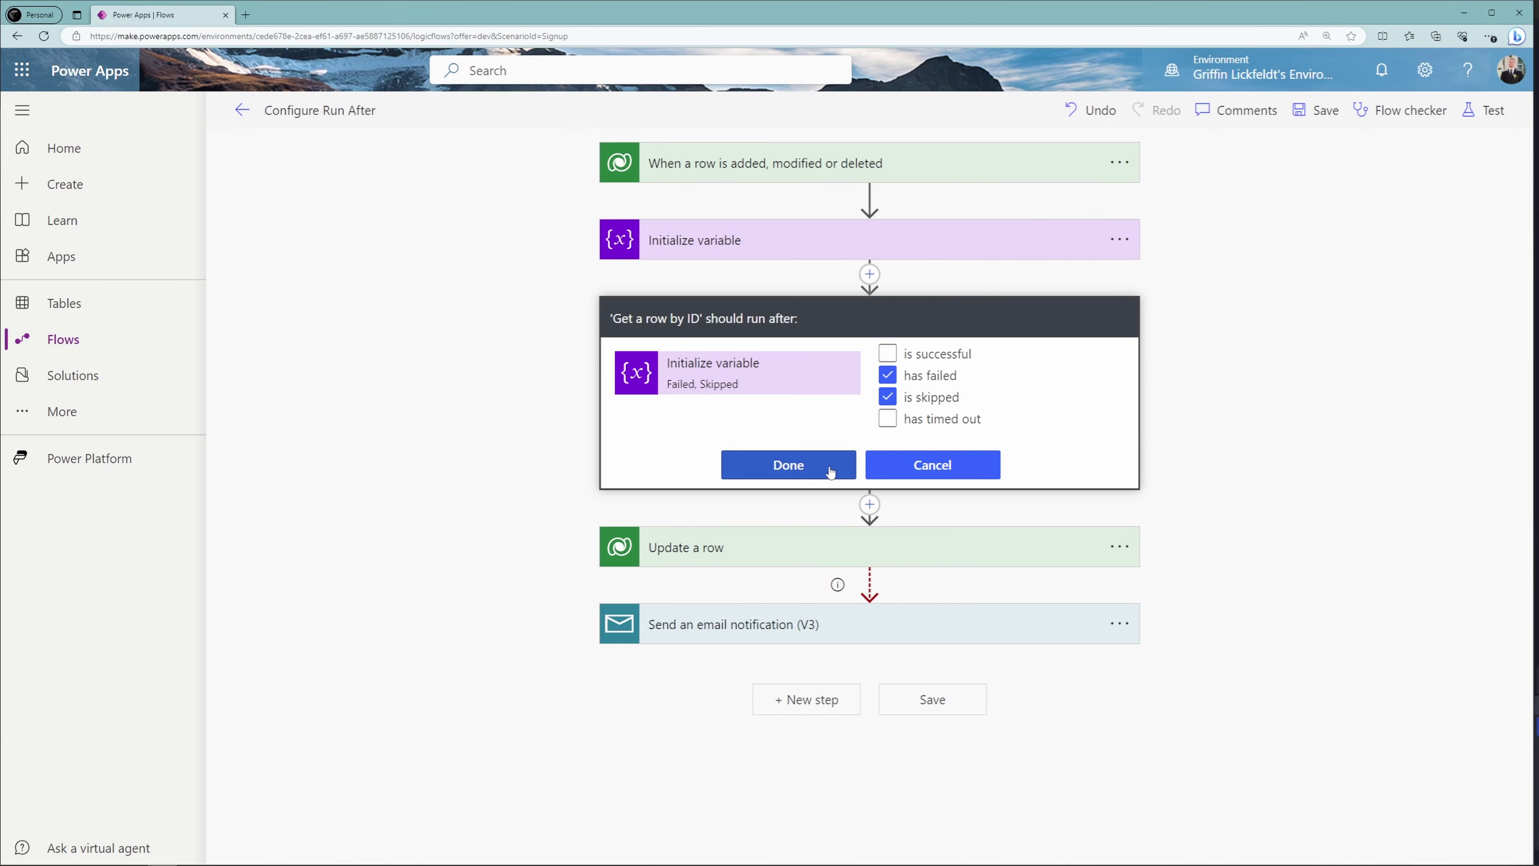
left_click(830, 472)
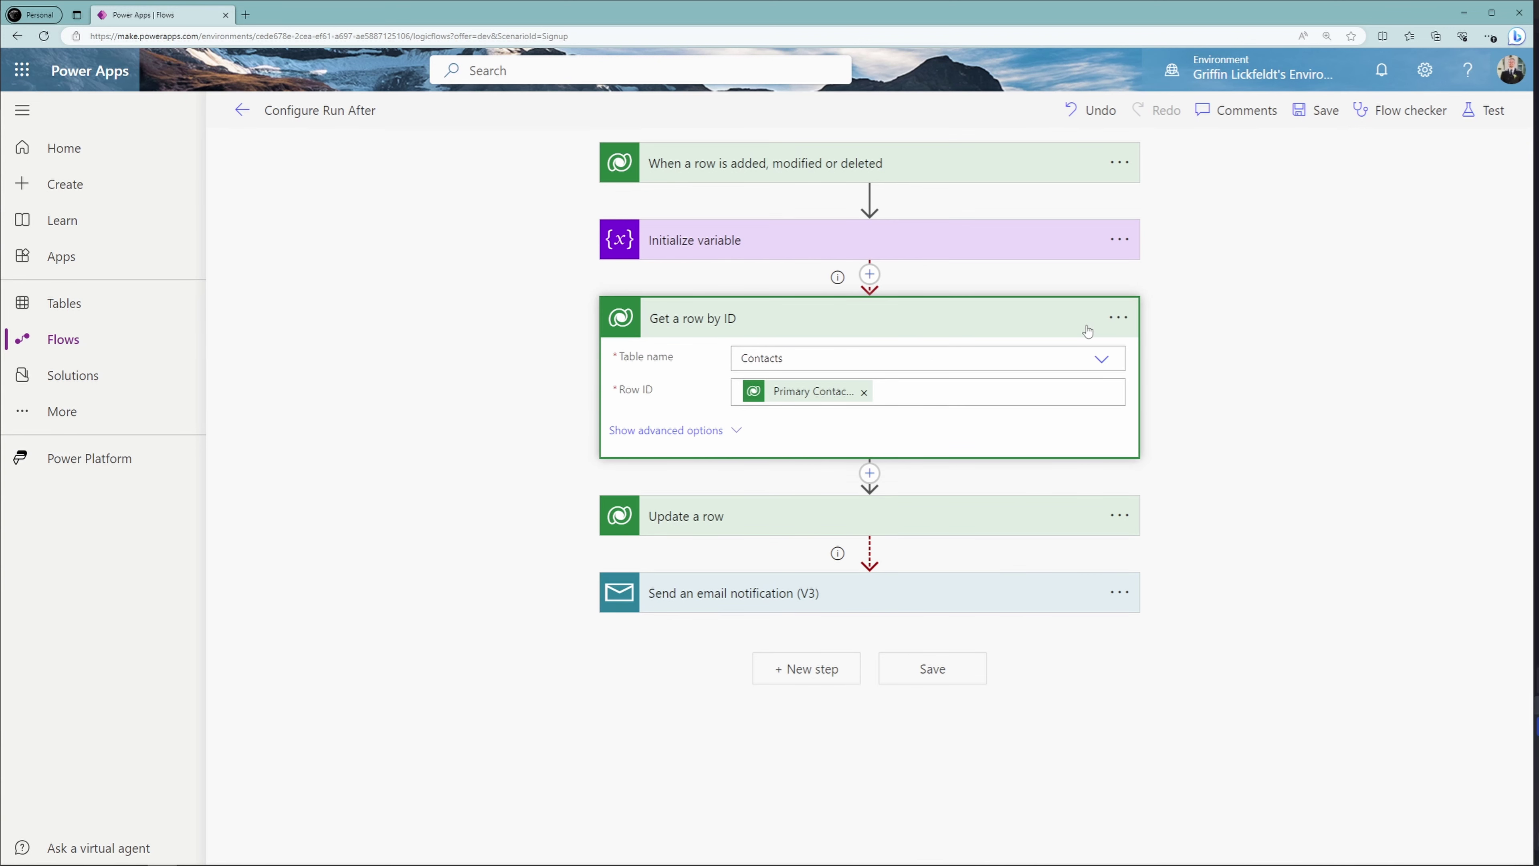
left_click(1073, 328)
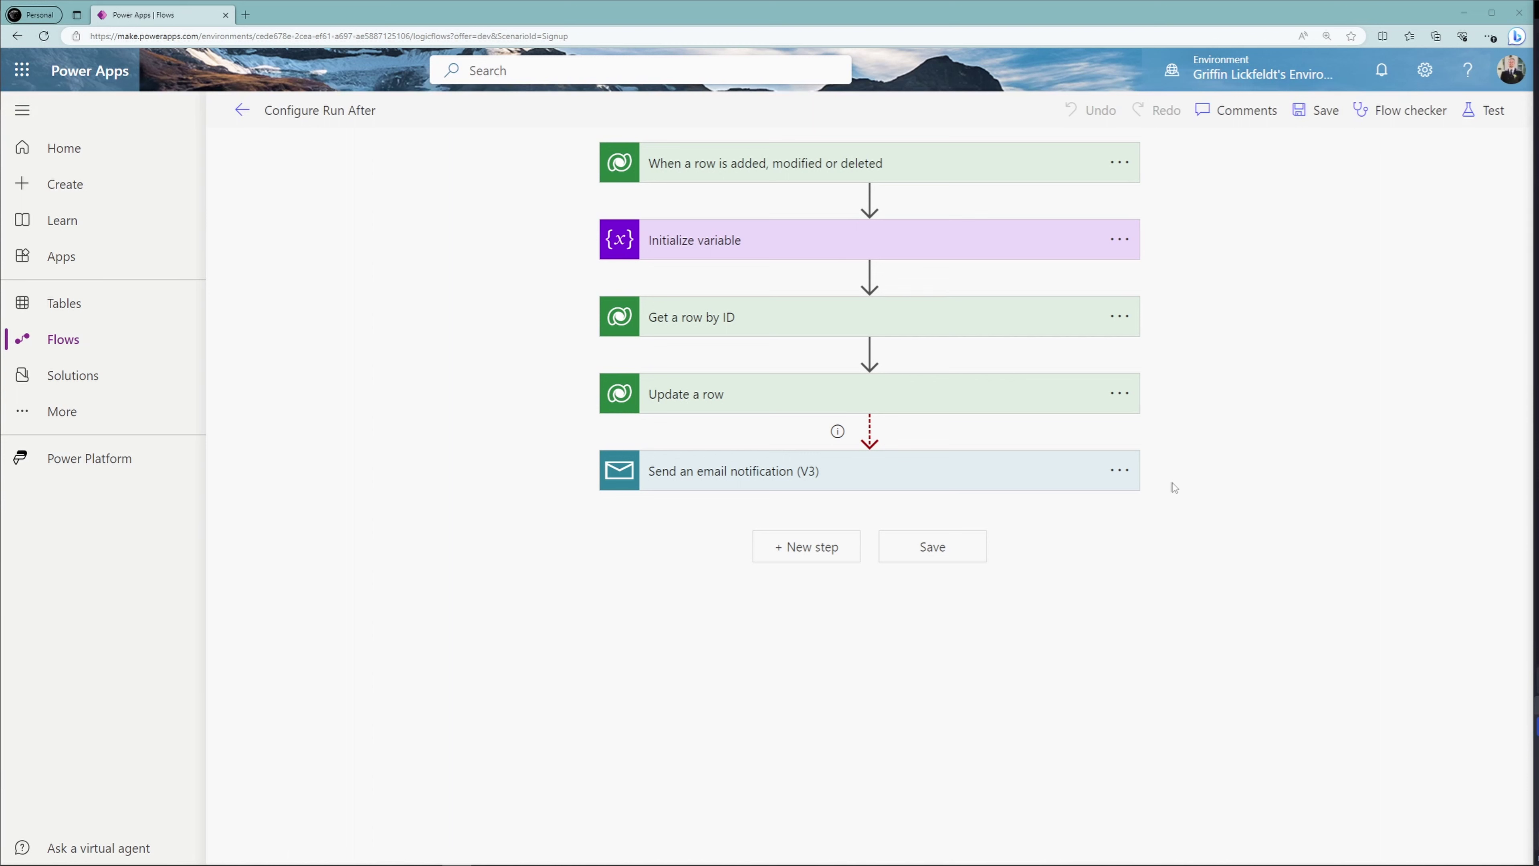
Step: Start a manual test run of the flow
left_click(1484, 112)
left_click(1307, 161)
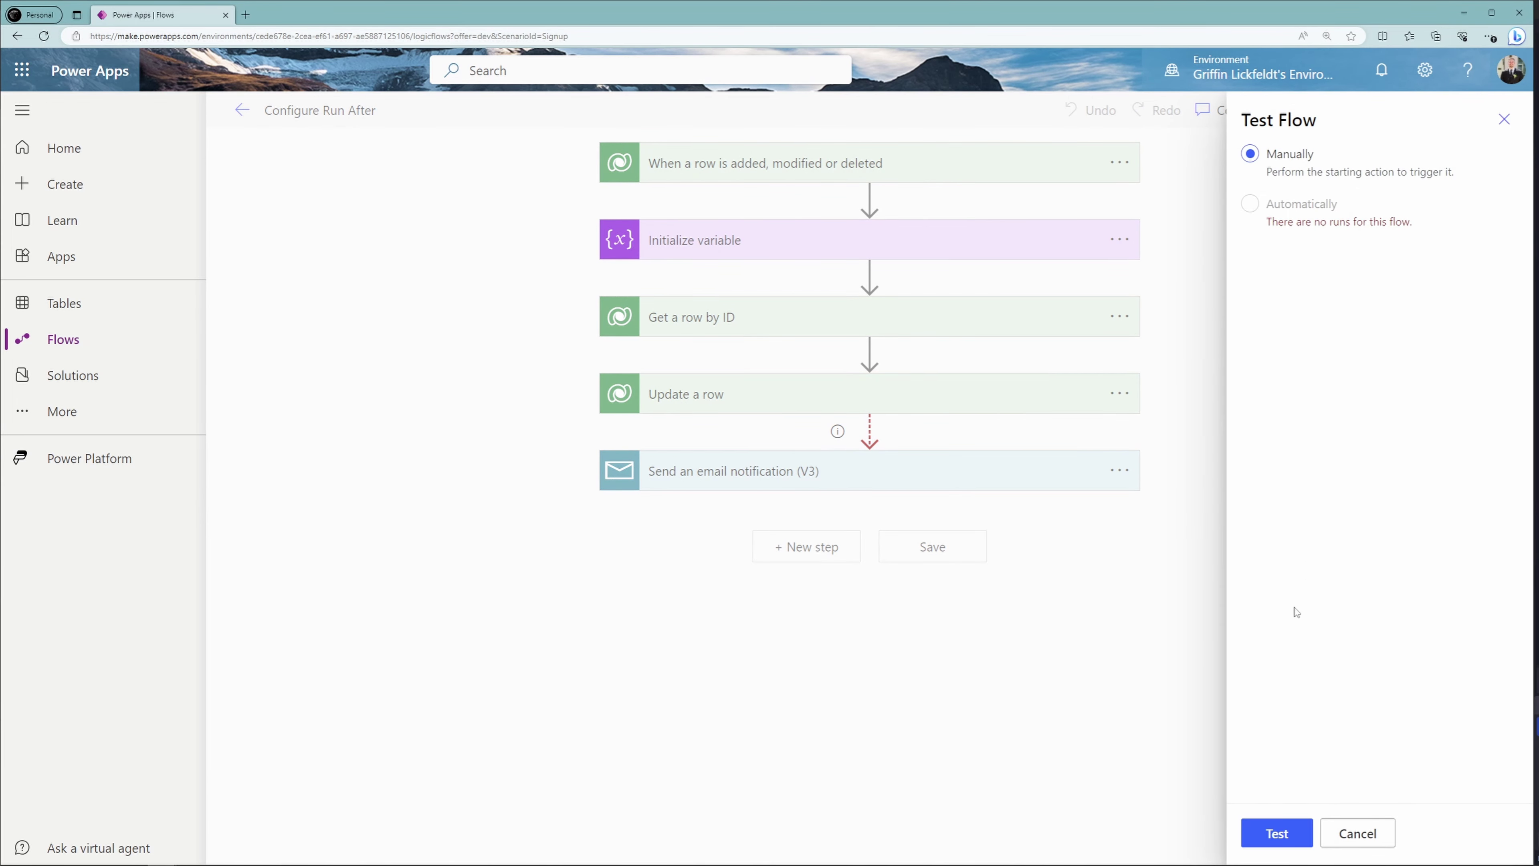
left_click(1289, 823)
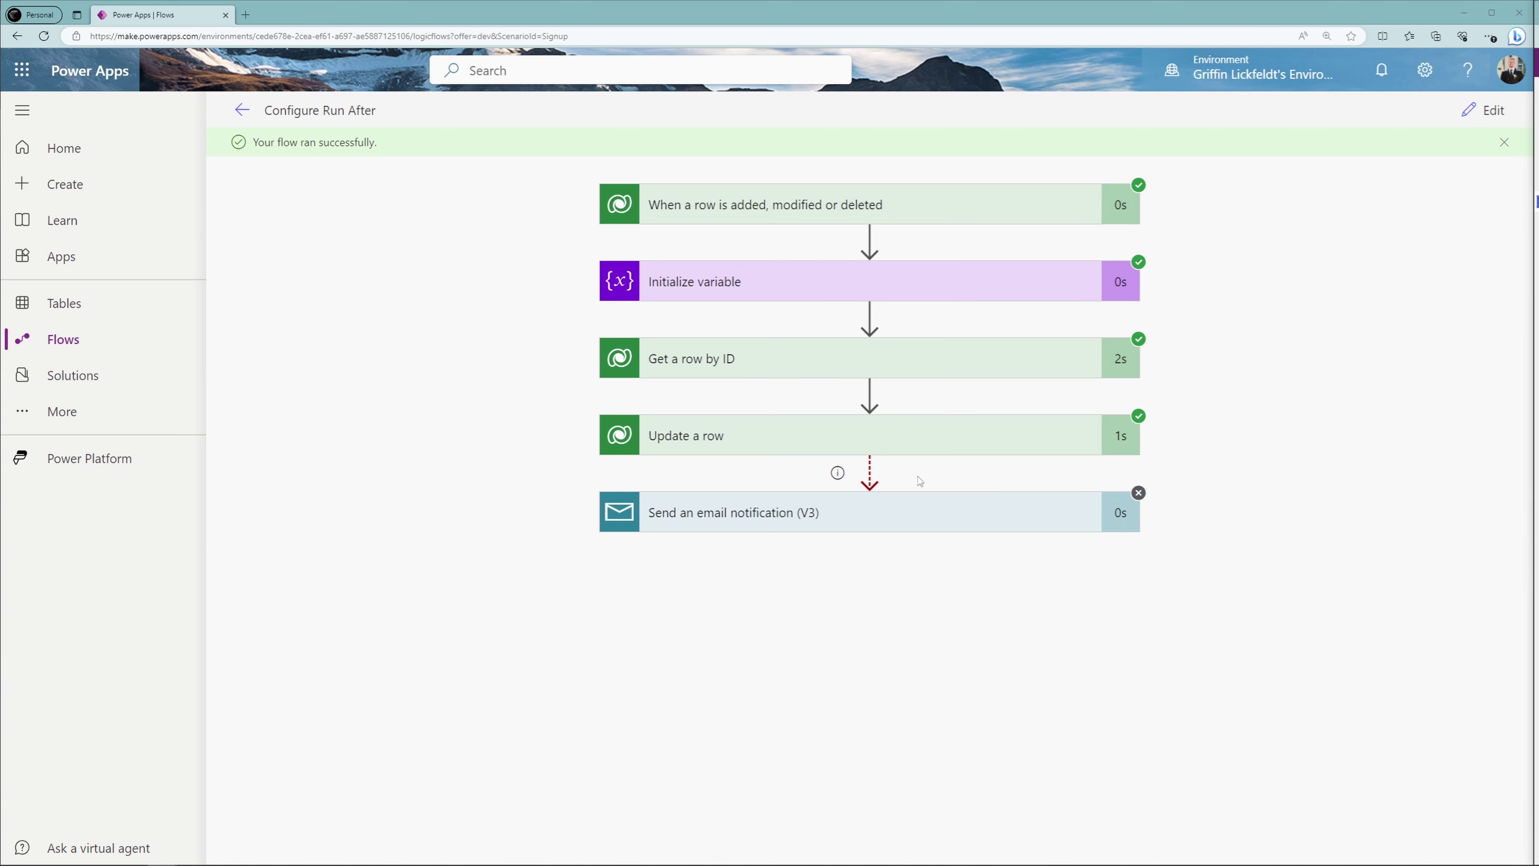
Step: Expand the skipped email step and read its unmet run-after condition message
left_click(896, 514)
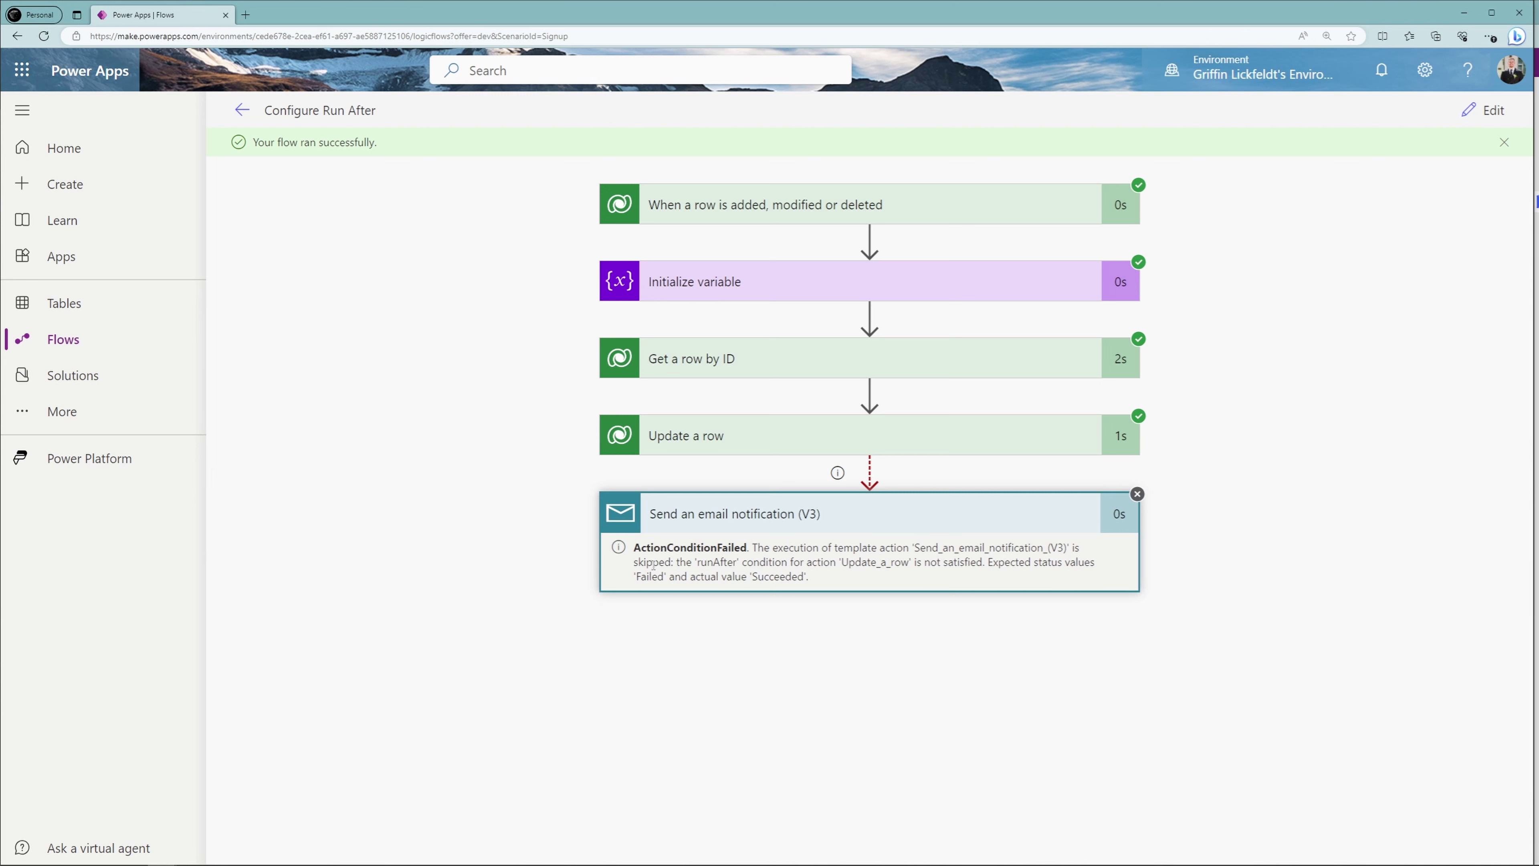
left_click_drag(678, 562, 870, 581)
left_click(851, 615)
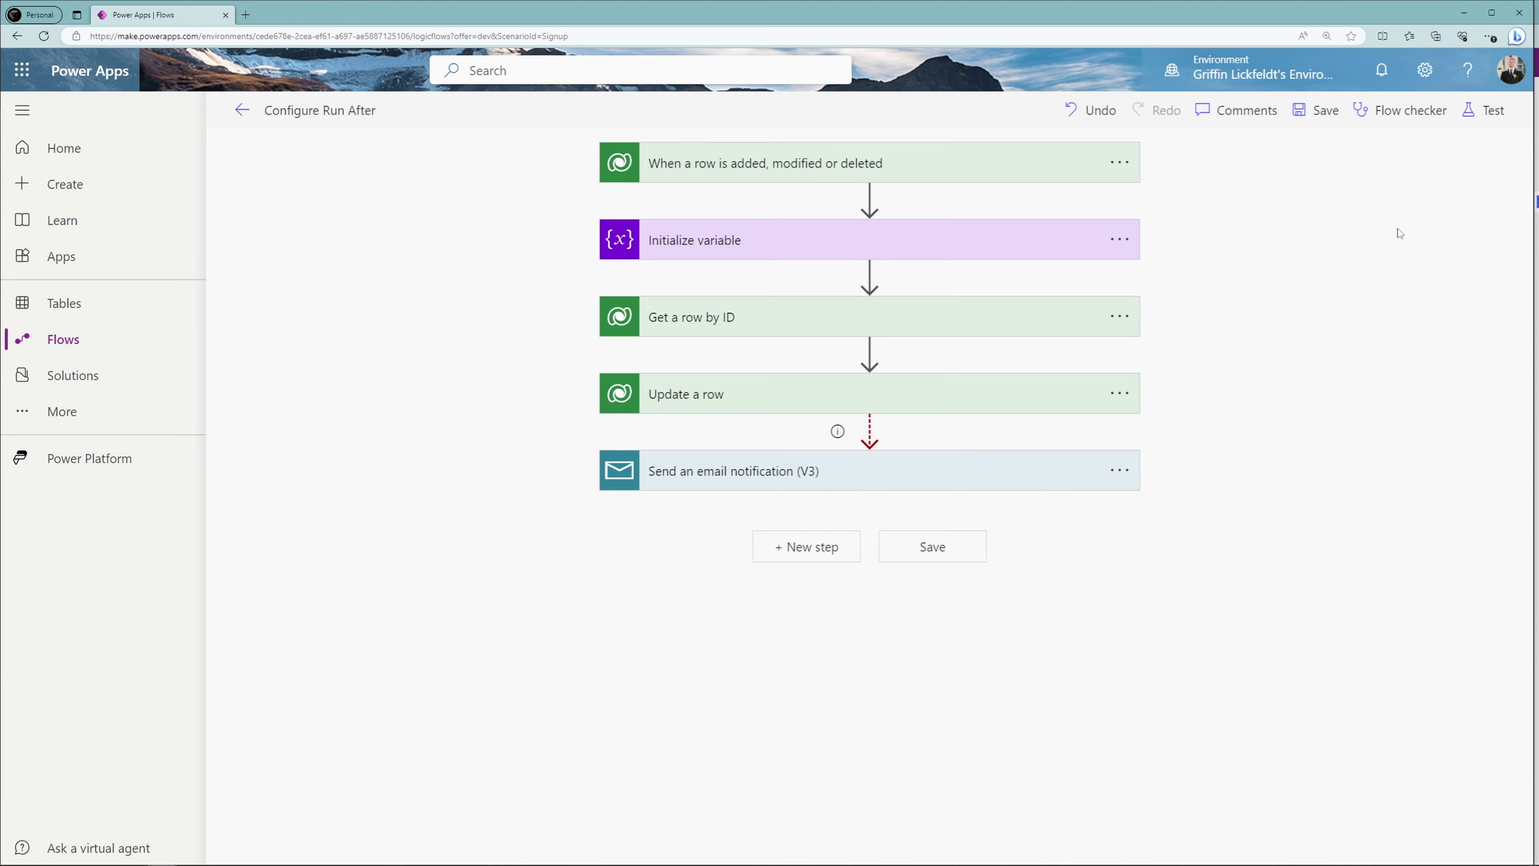
Step: Run a second manual test and check the email step's run inputs and outputs
left_click(1482, 115)
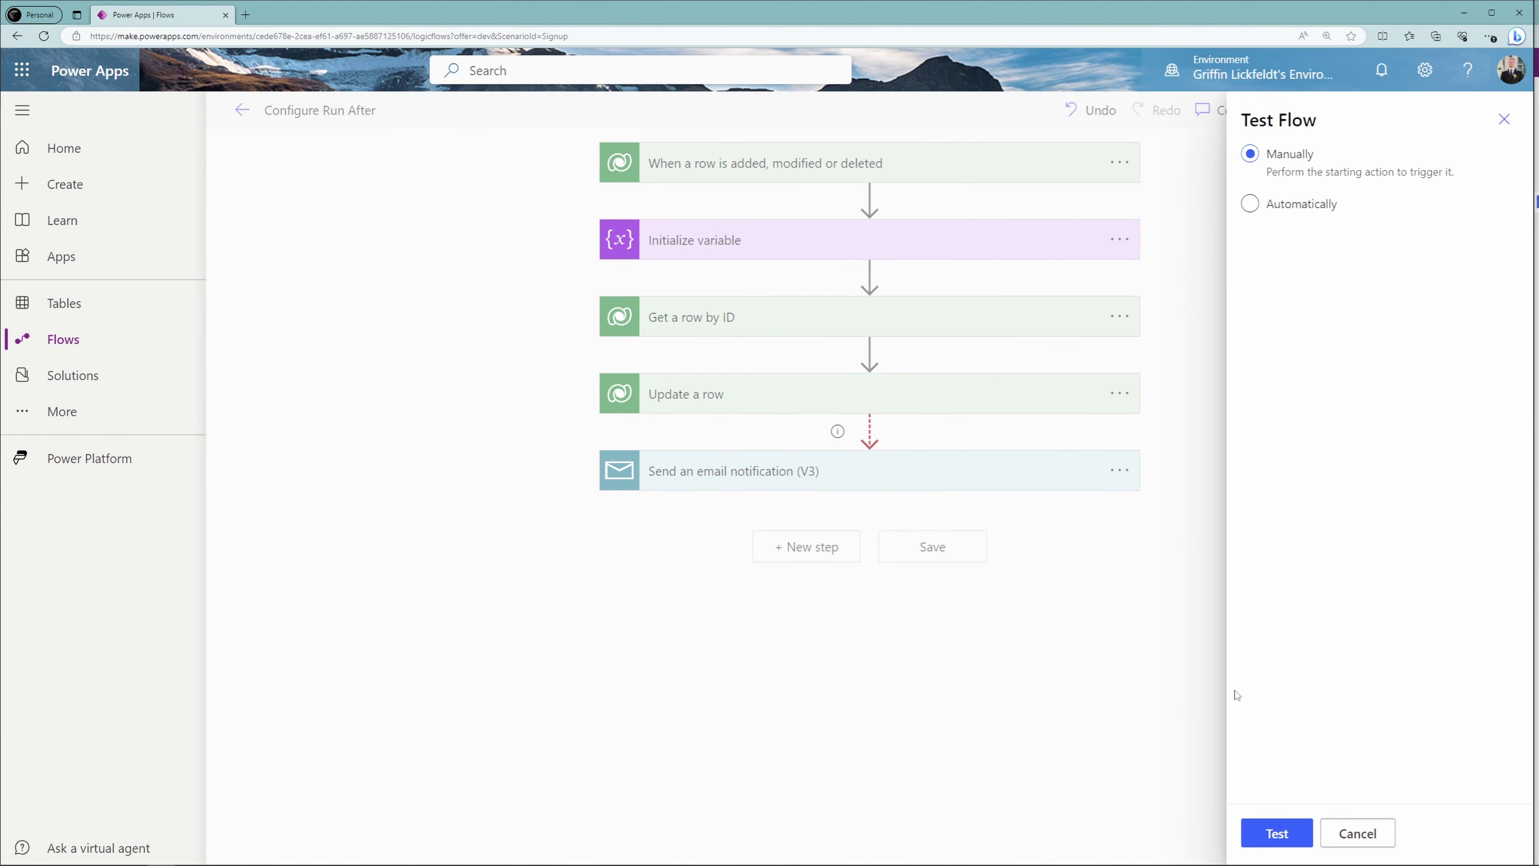
left_click(1261, 832)
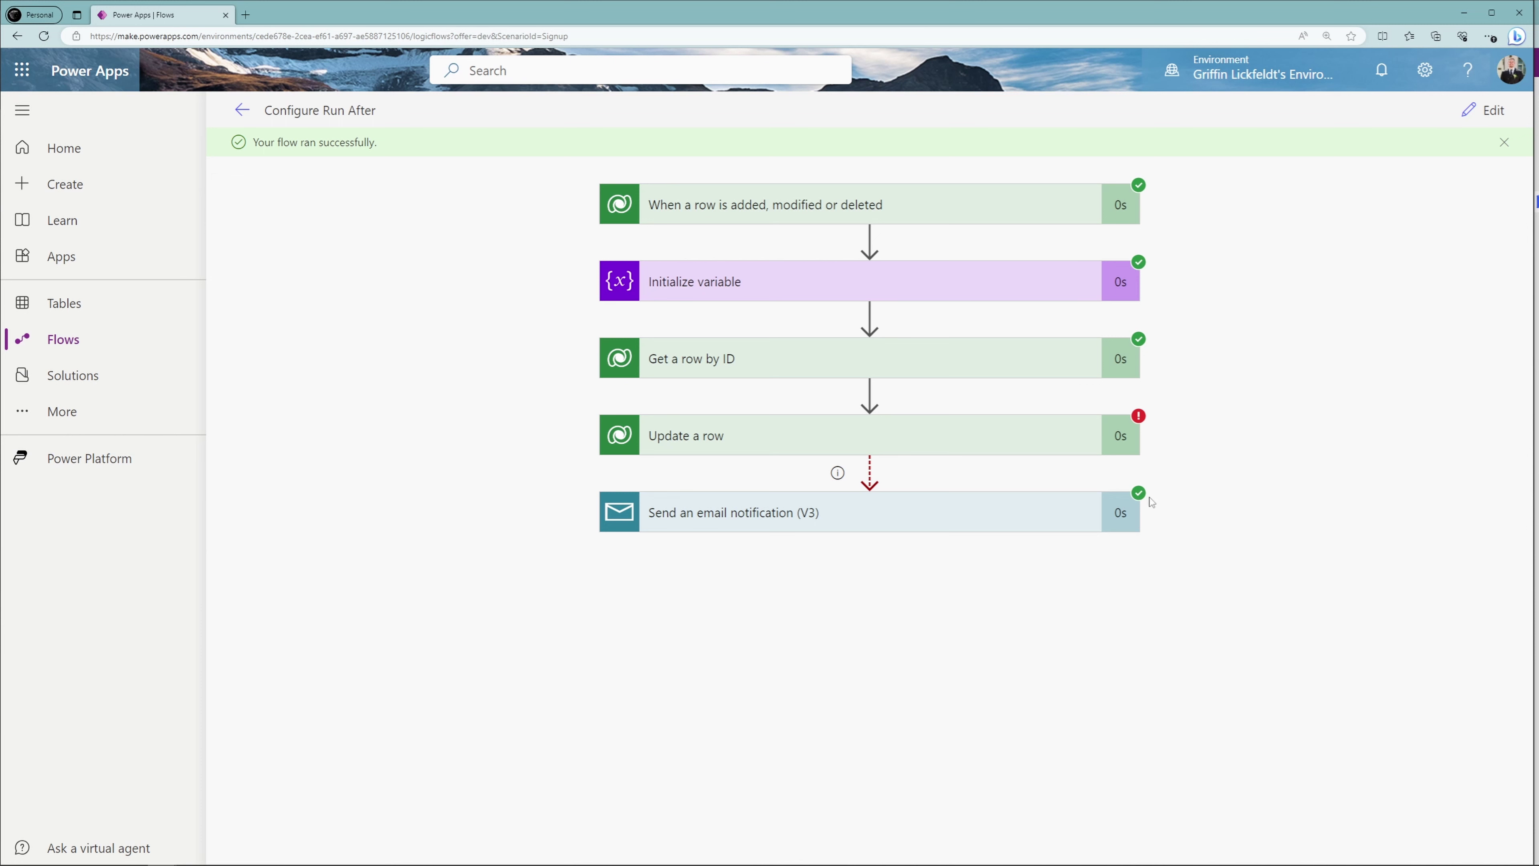
left_click(1093, 516)
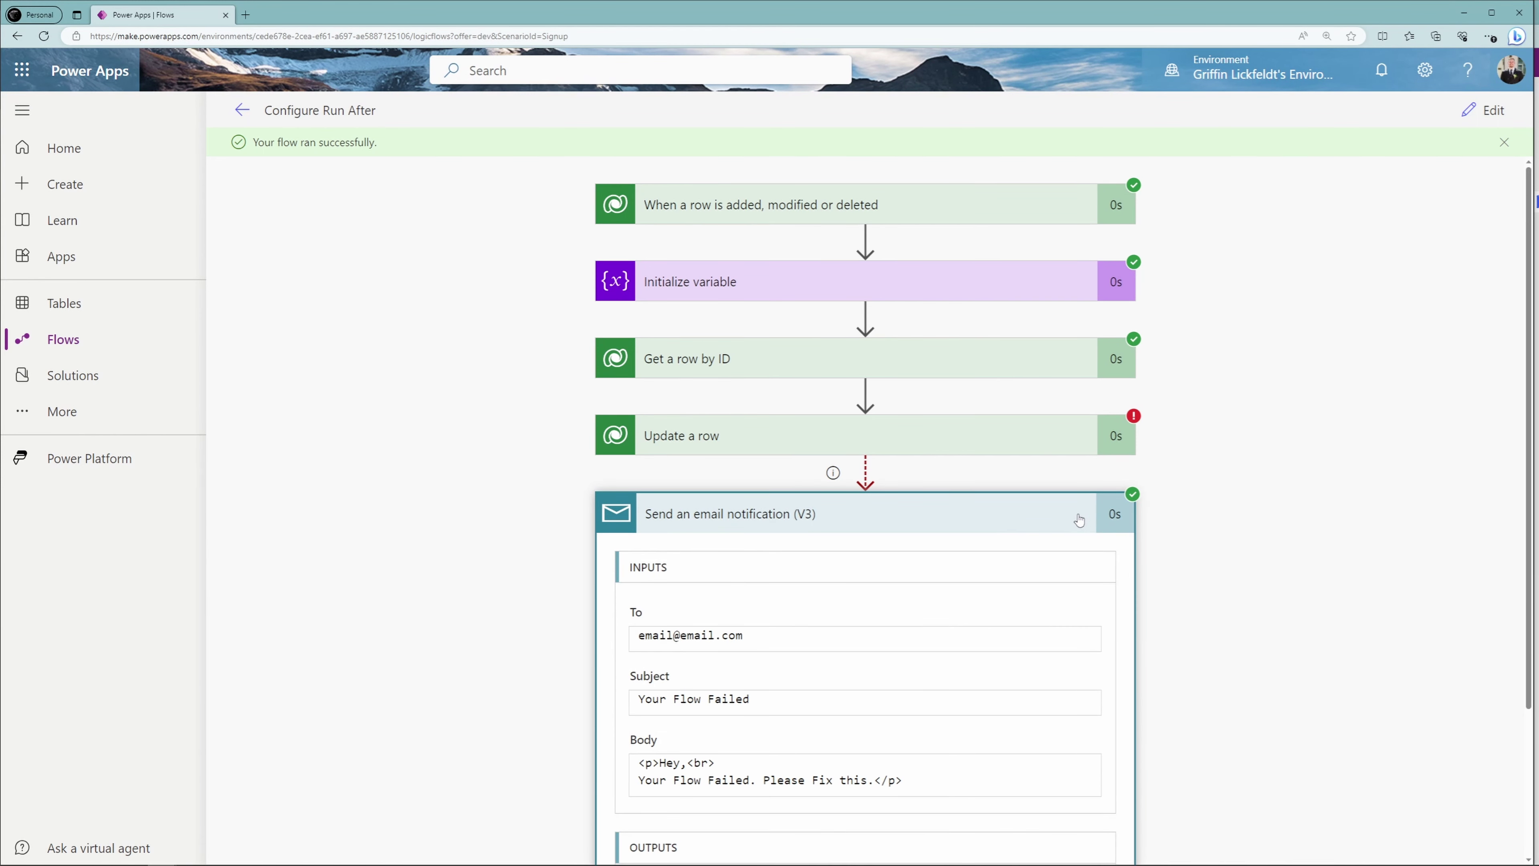
left_click(1079, 520)
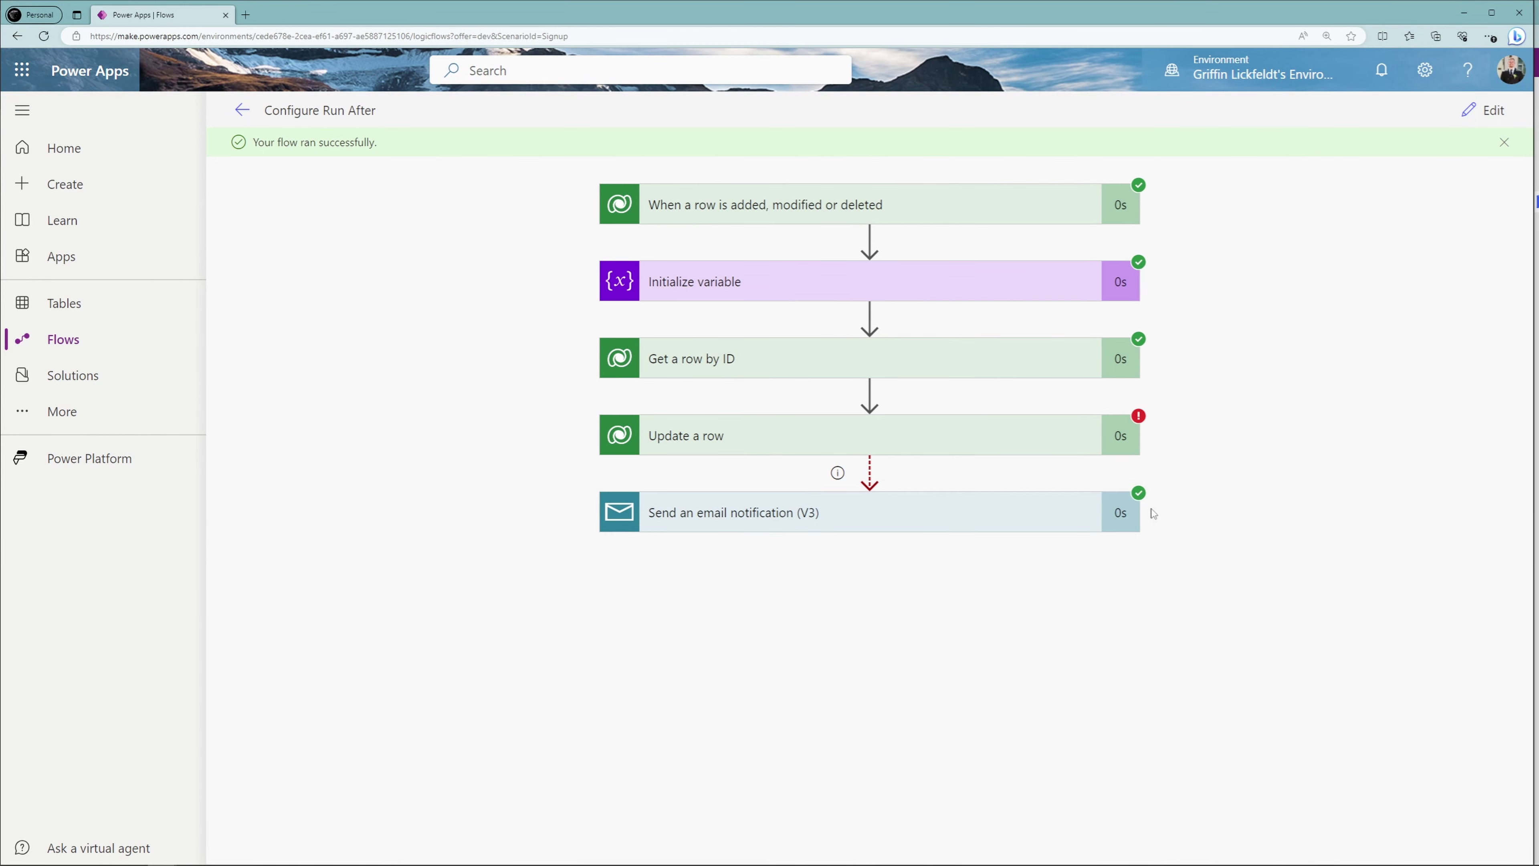